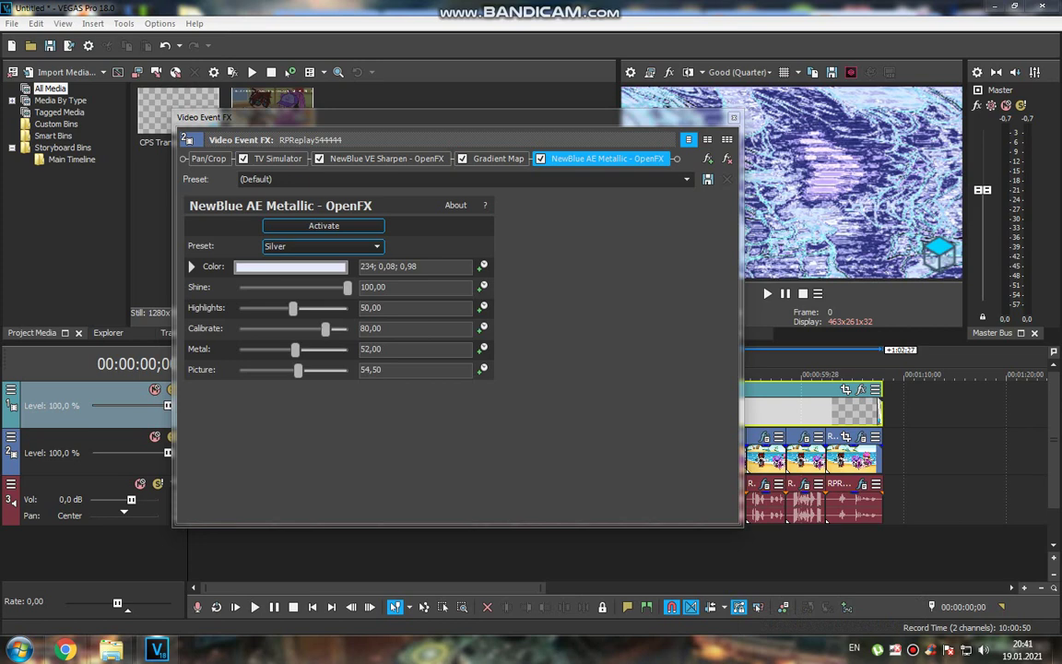
- Examine the first clip's audio effects: ExpressFX Chorus, ExpressFX Delay and IL Vocodex
key("Escape")
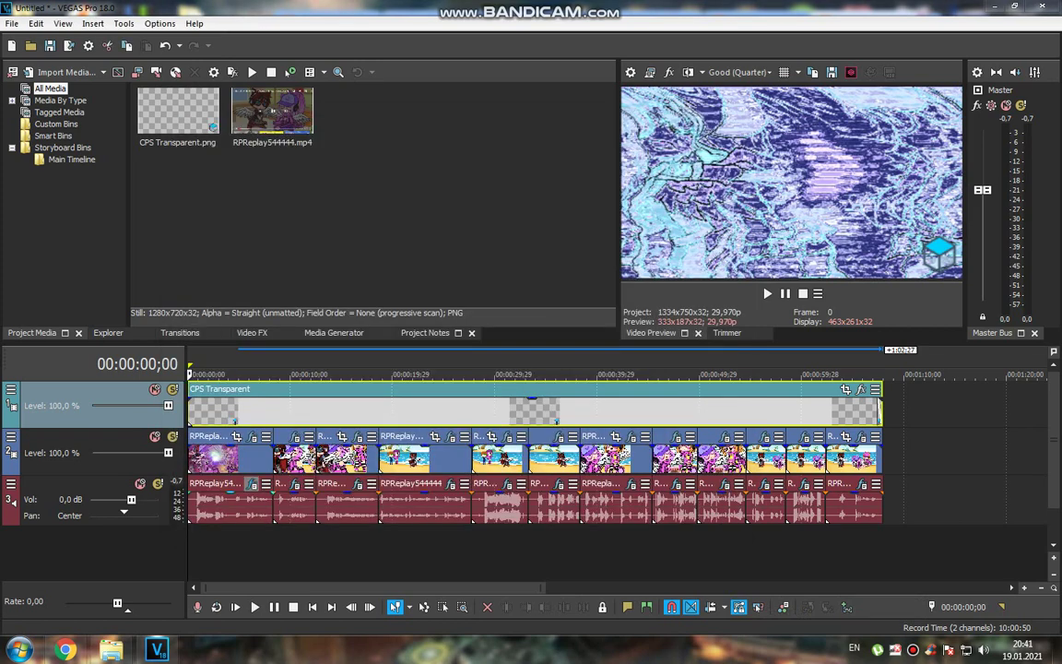
left_click(250, 483)
left_click(479, 62)
left_click(569, 63)
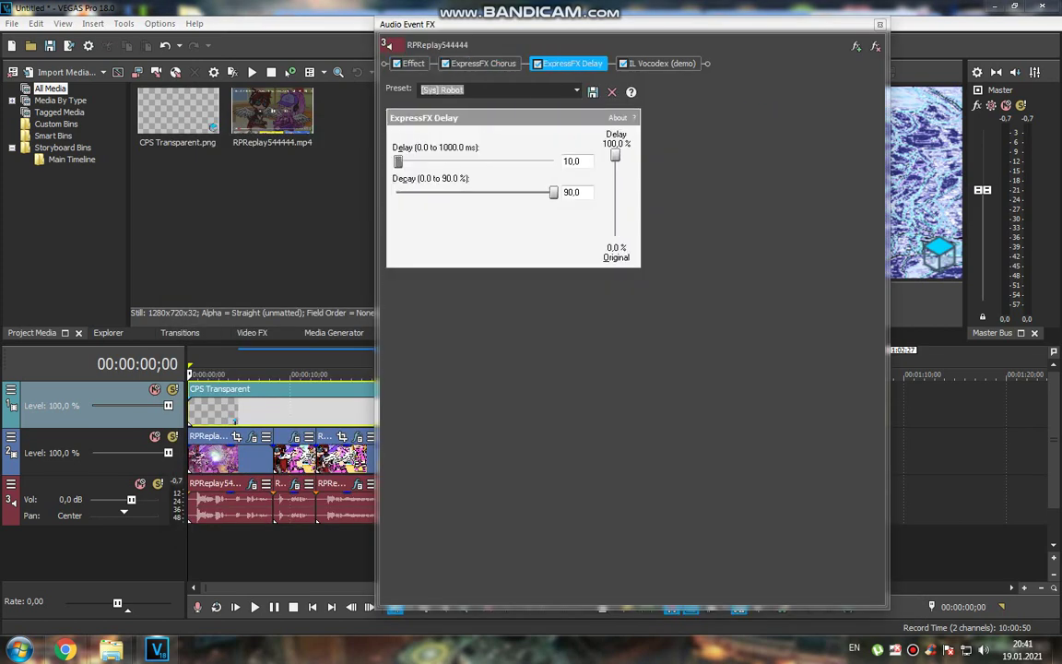
left_click(659, 63)
key("Escape")
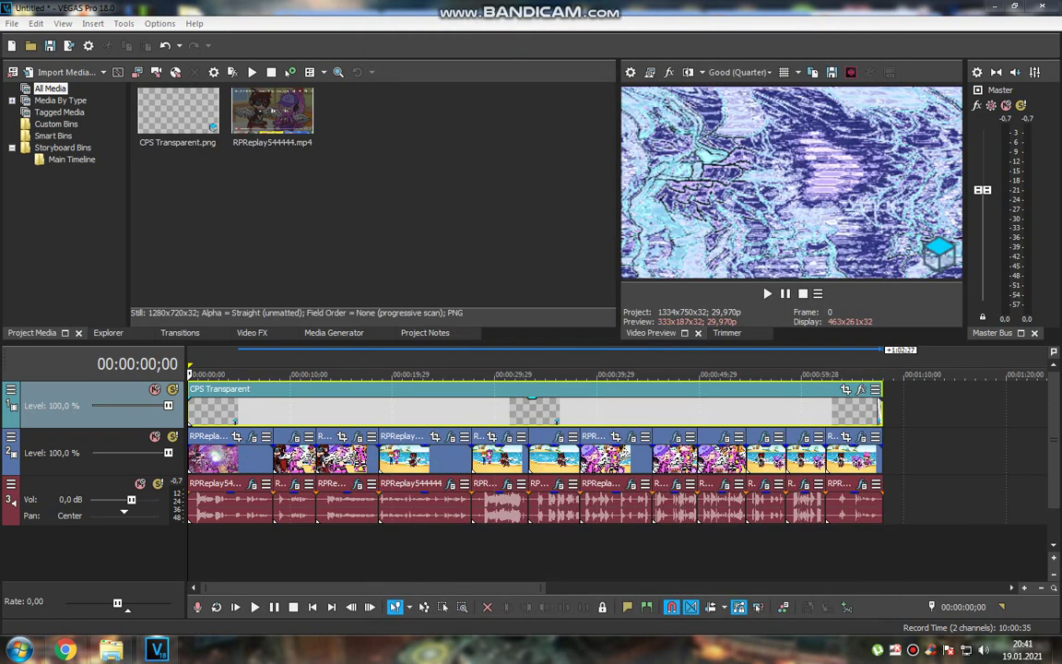
- Play the timeline into the second clip and examine its NewBlue ME Wiggle, Light Rays and TV Simulator video effects
key("space")
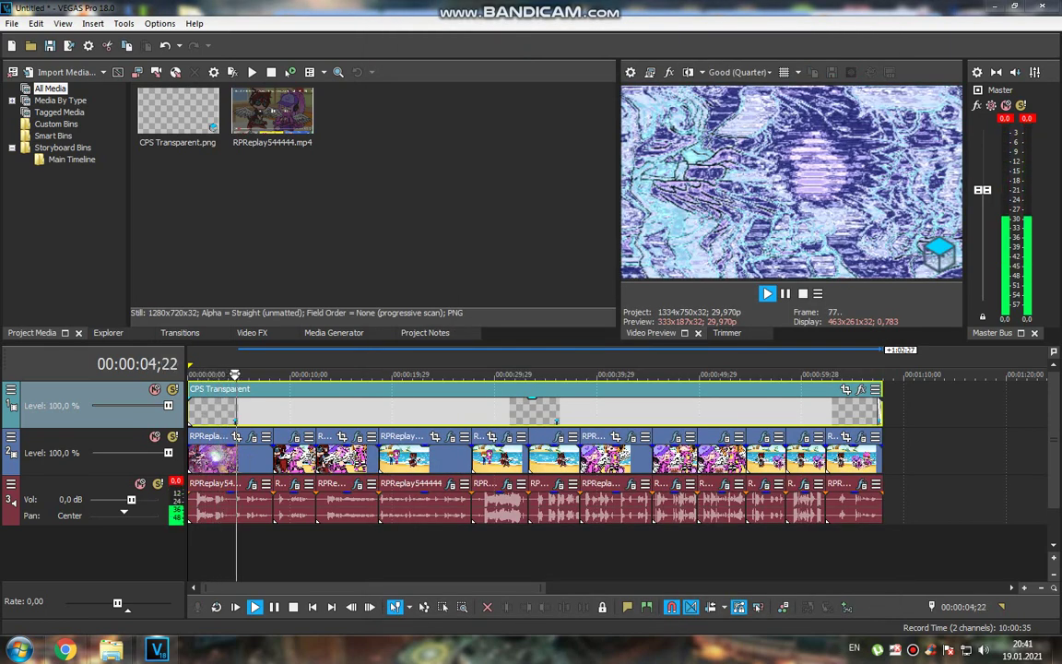
key("space")
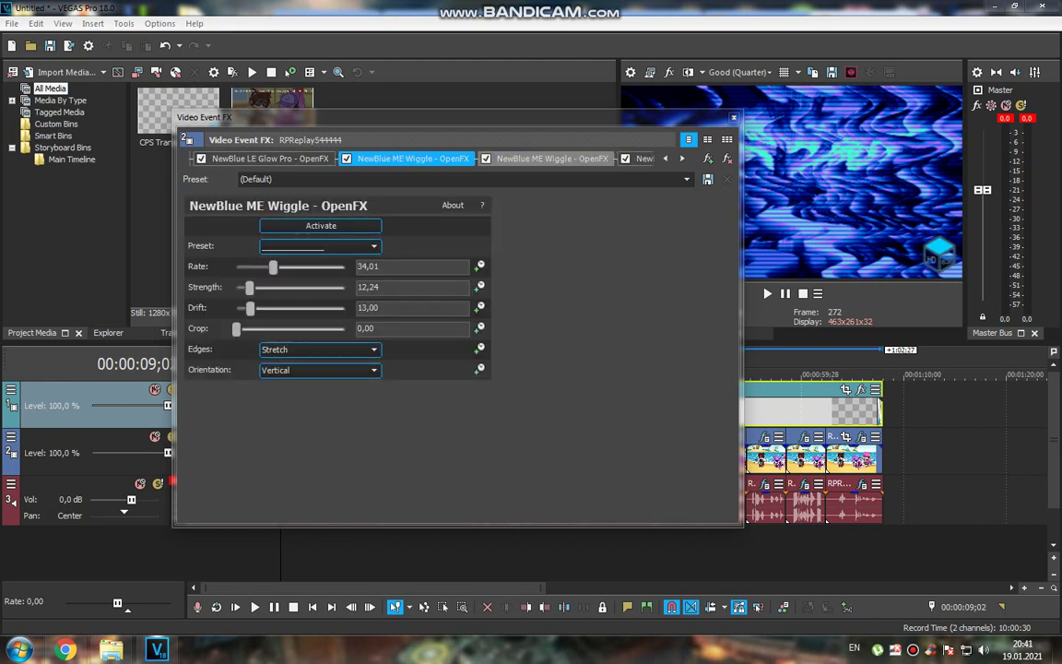
left_click(406, 157)
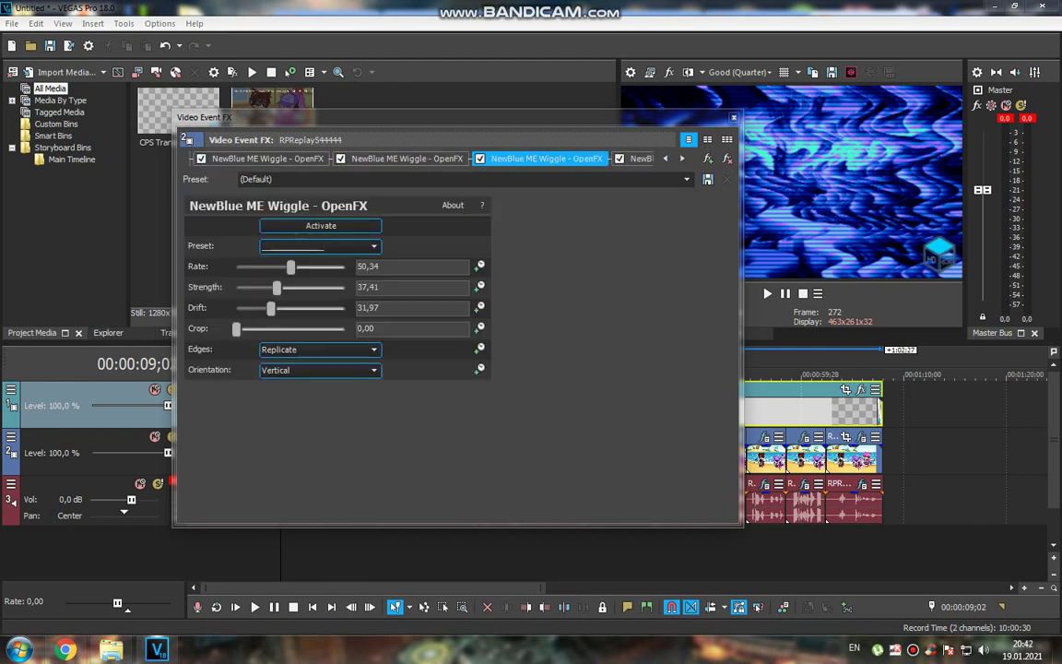
left_click(541, 158)
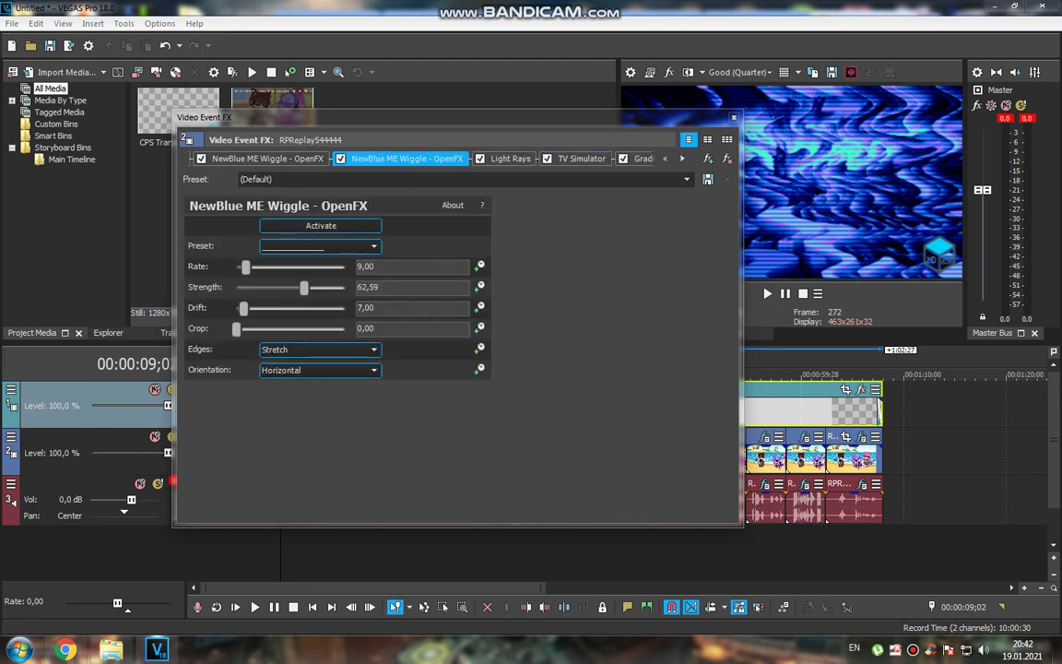
left_click(509, 158)
left_click(582, 158)
- Inspect the colour stops of the Gradient Map effect on the second clip, from stop 1 to stop 4
left_click(642, 158)
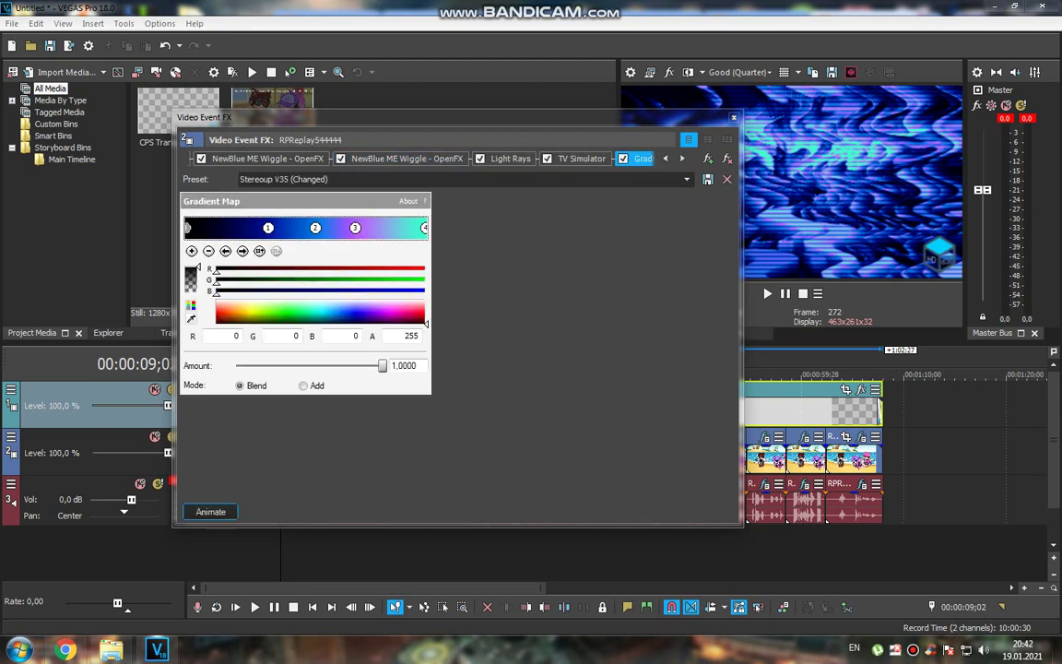
left_click(268, 228)
left_click(315, 228)
left_click(355, 227)
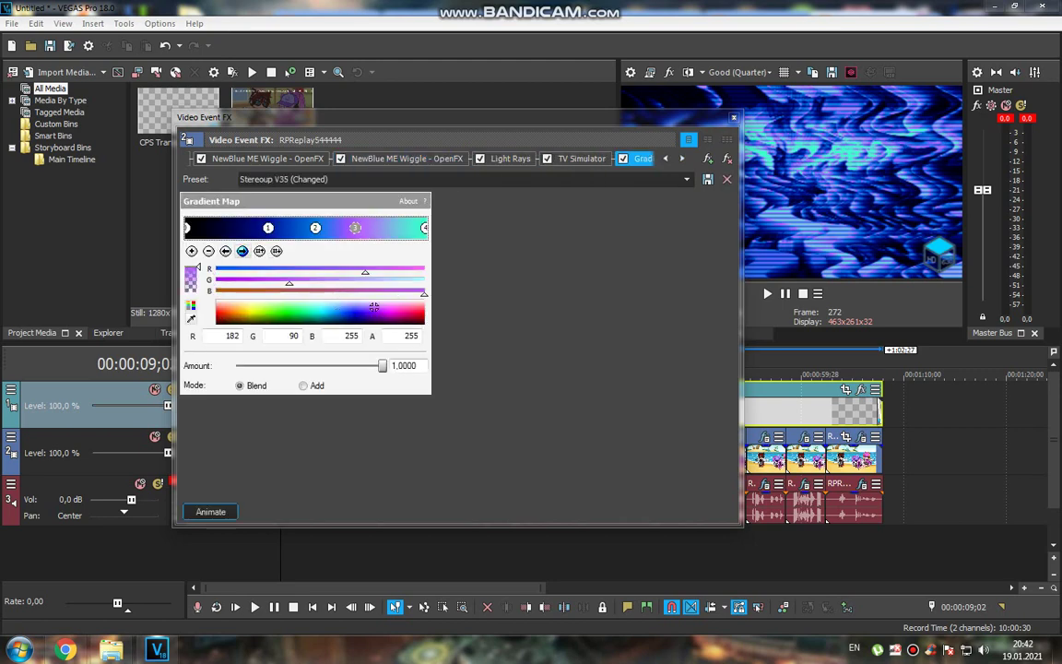
left_click(424, 227)
left_click(734, 117)
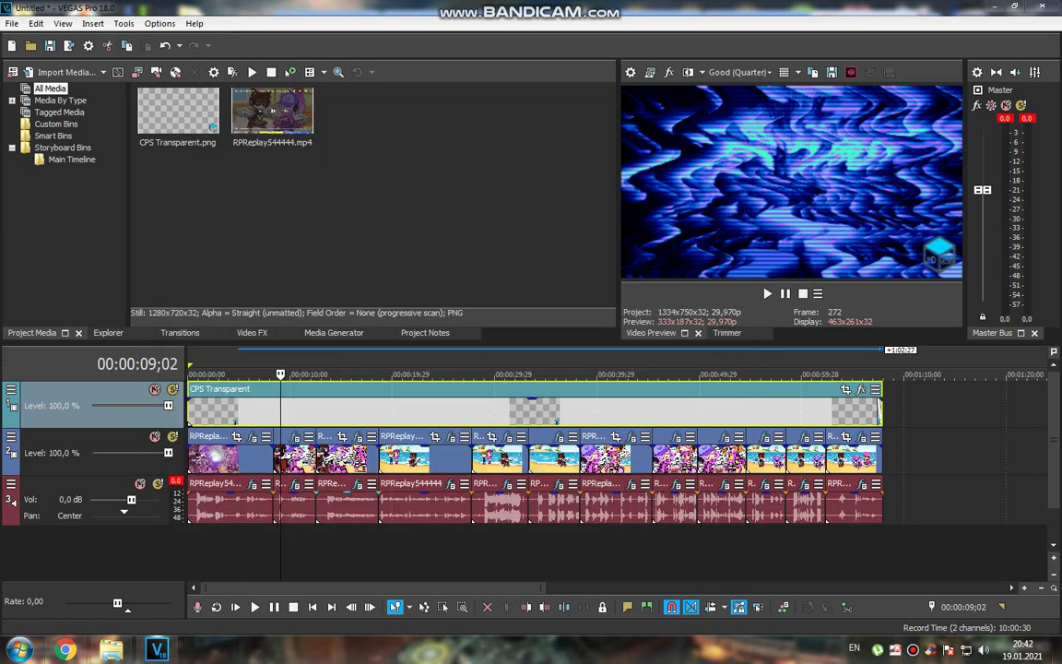
- Examine the second clip's audio effects, including Cinematic Verb, Orange Vocoder, IO/Phaser, tb_grumblebum and IL Vocodex
left_click(295, 483)
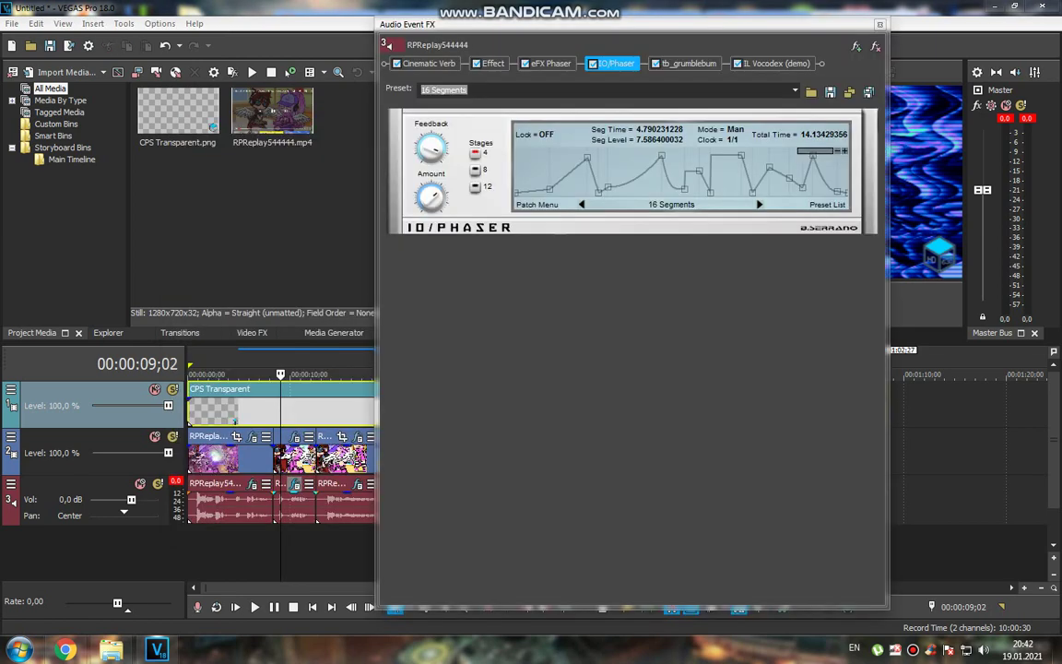
left_click(429, 63)
left_click(493, 63)
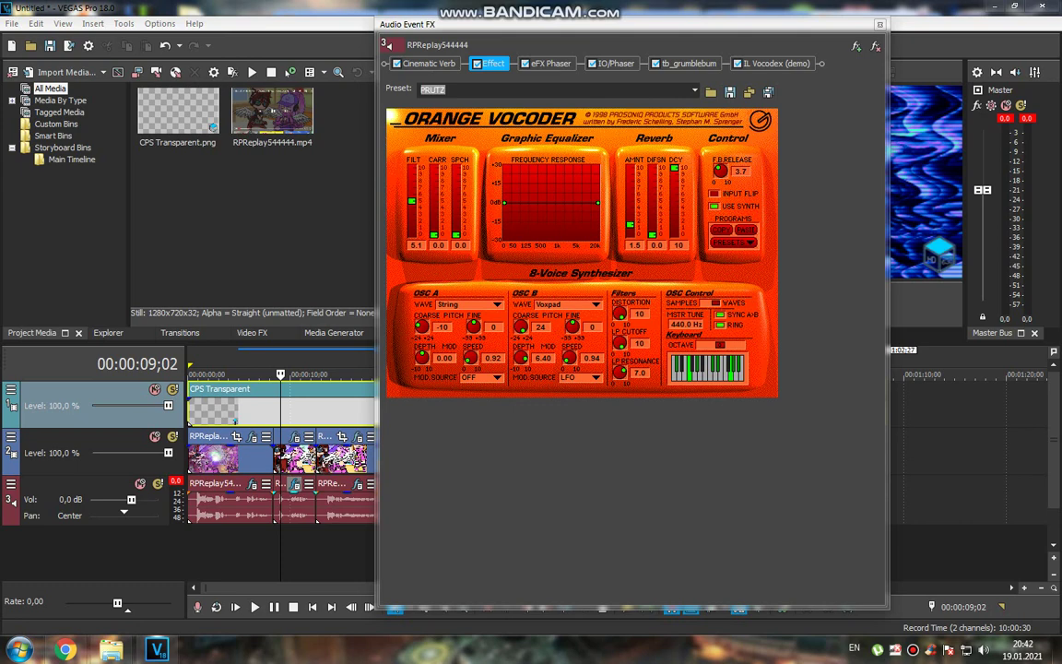
left_click(616, 62)
left_click(688, 63)
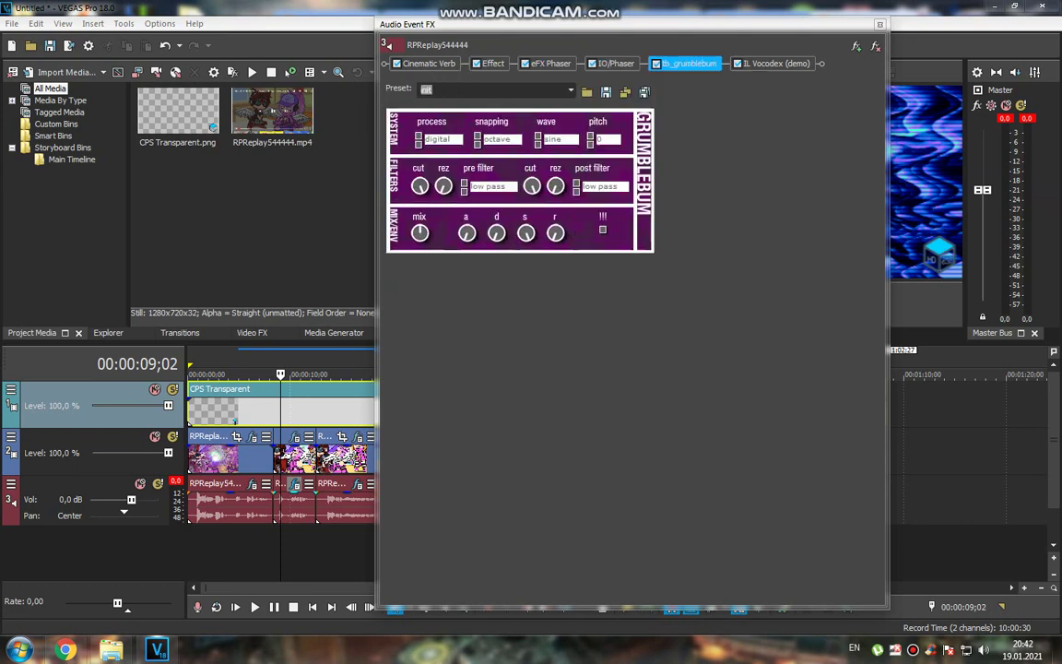
left_click(777, 62)
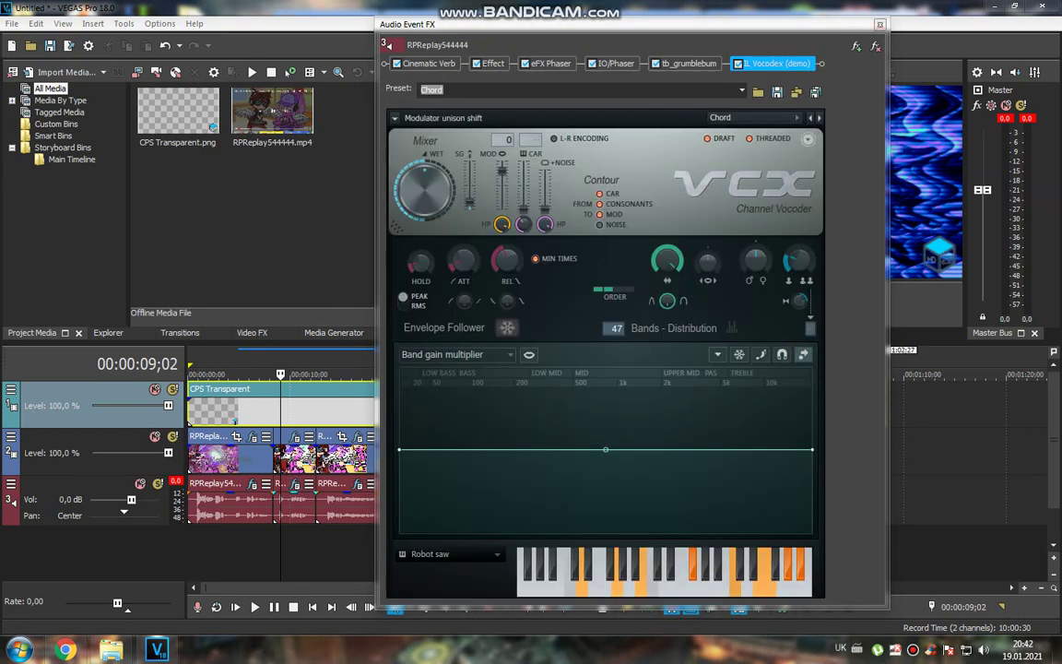
left_click(880, 24)
- Play the timeline into the third clip and examine its NewBlue AE Pastel Sketch video effect settings
key("space")
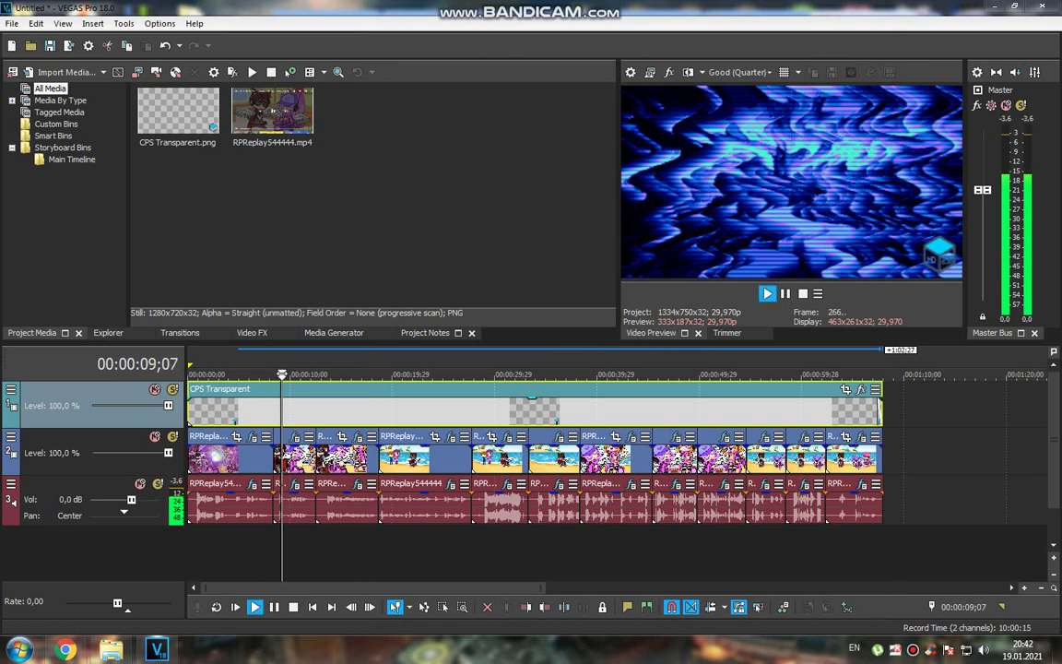
key("space")
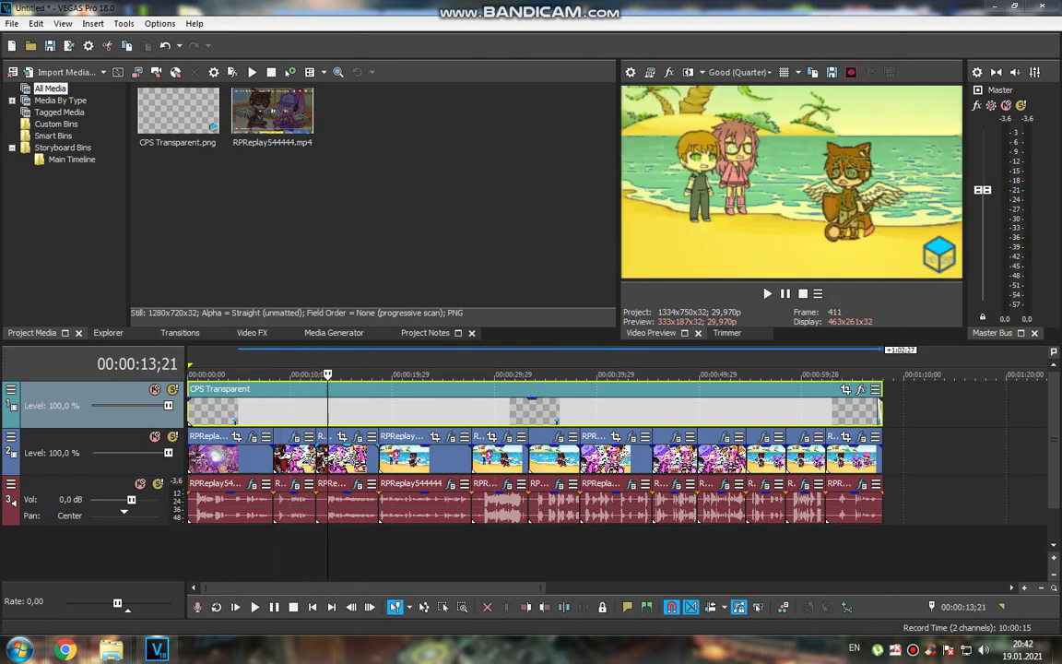
left_click(356, 436)
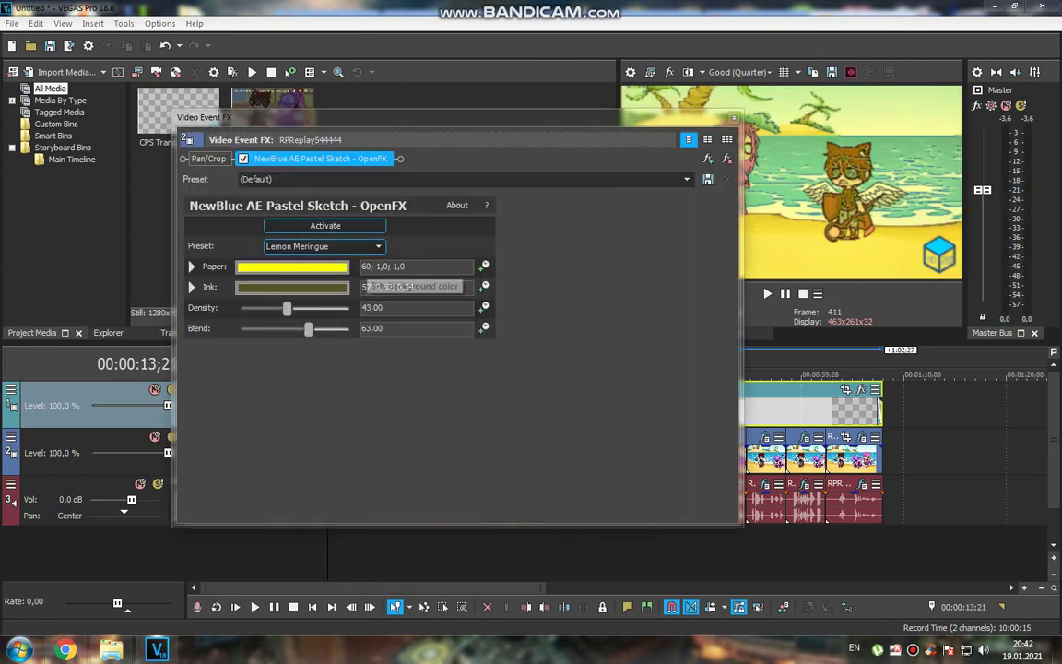
key("Escape")
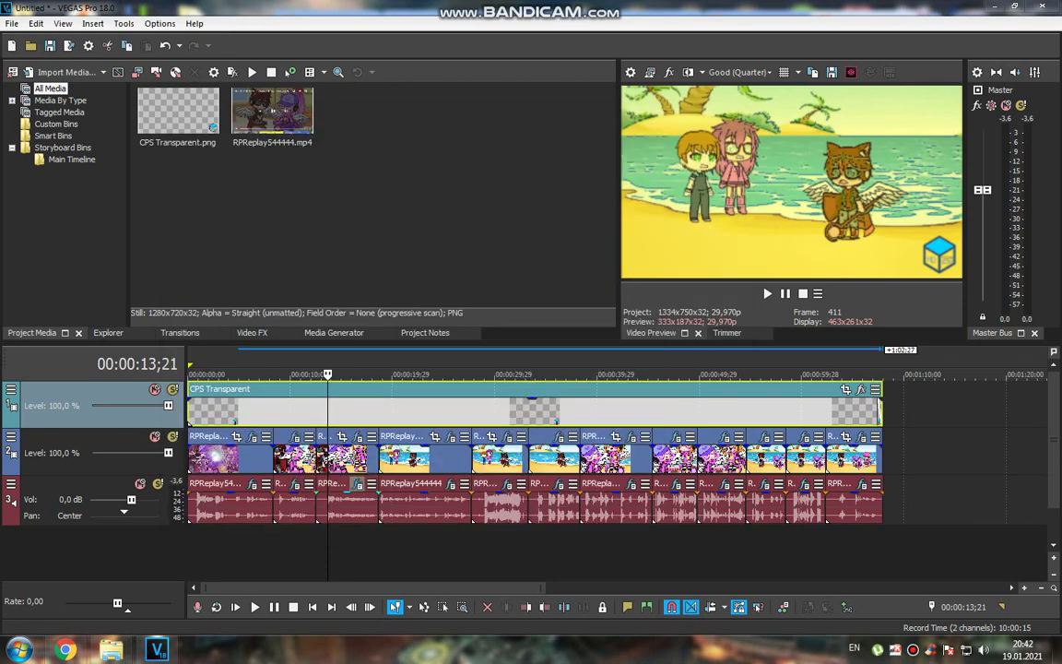
- Examine the third clip's audio effects: both IL Vocodex instances and the ExpressFX Delay between them
left_click(357, 484)
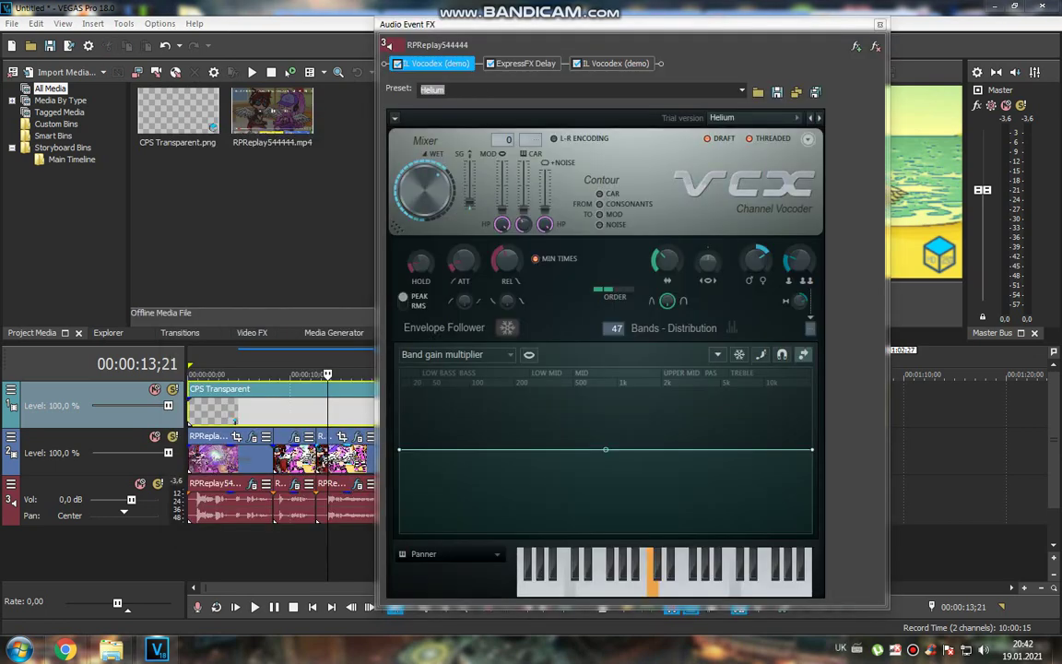
left_click(525, 63)
left_click(616, 62)
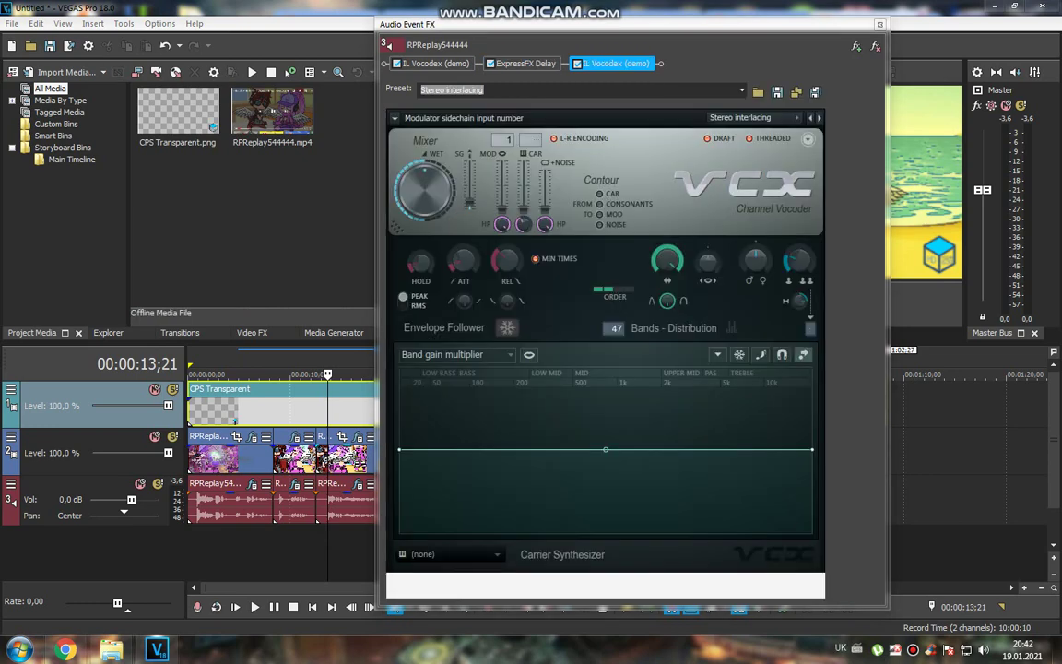
key("Escape")
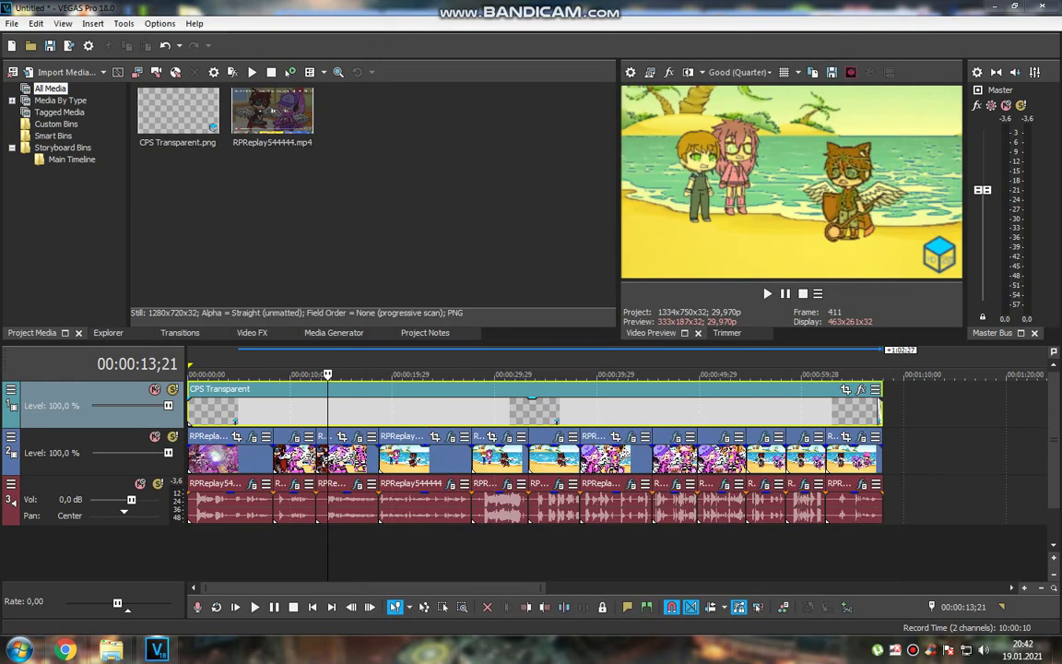
- Play the timeline into the fourth clip and examine its NewBlue ME Wiggle and NewBlue V3 Spotlight video effects
key("space")
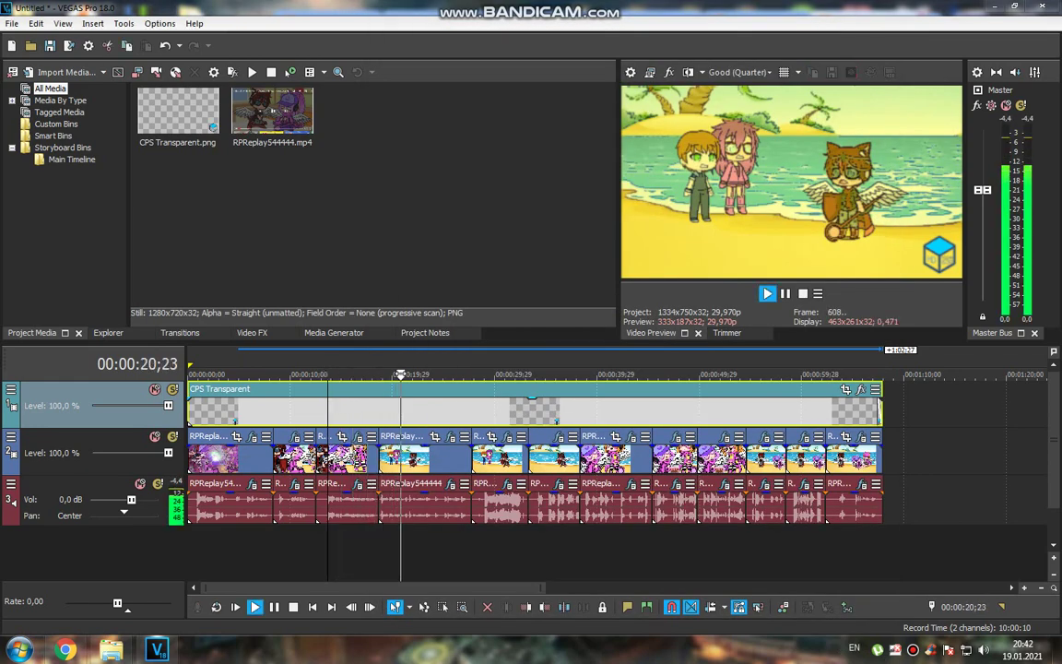
key("space")
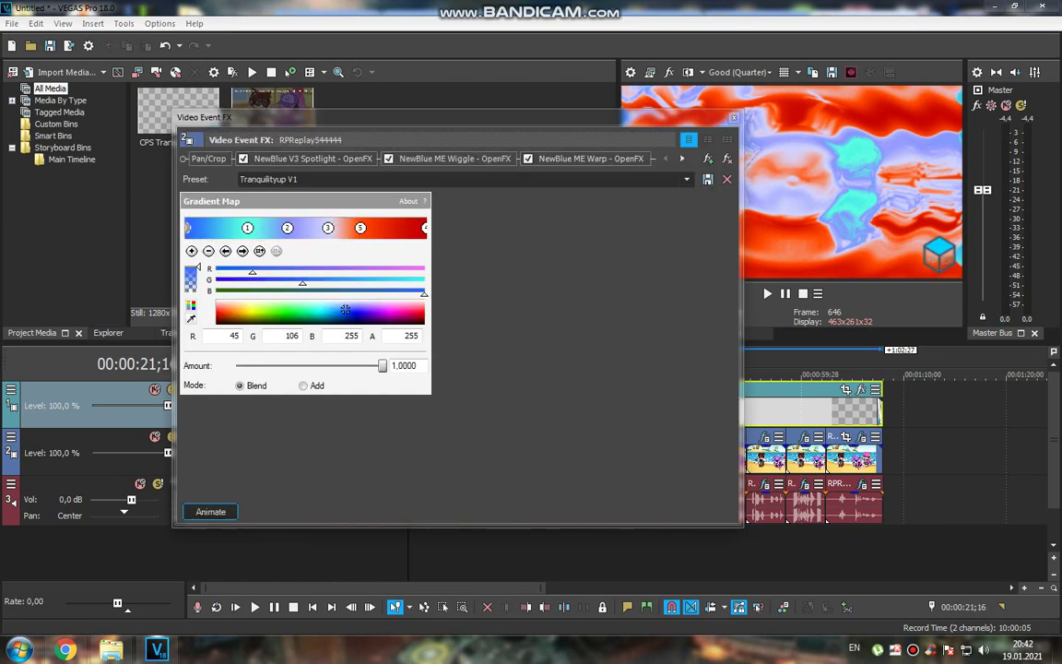
left_click(312, 158)
left_click(454, 159)
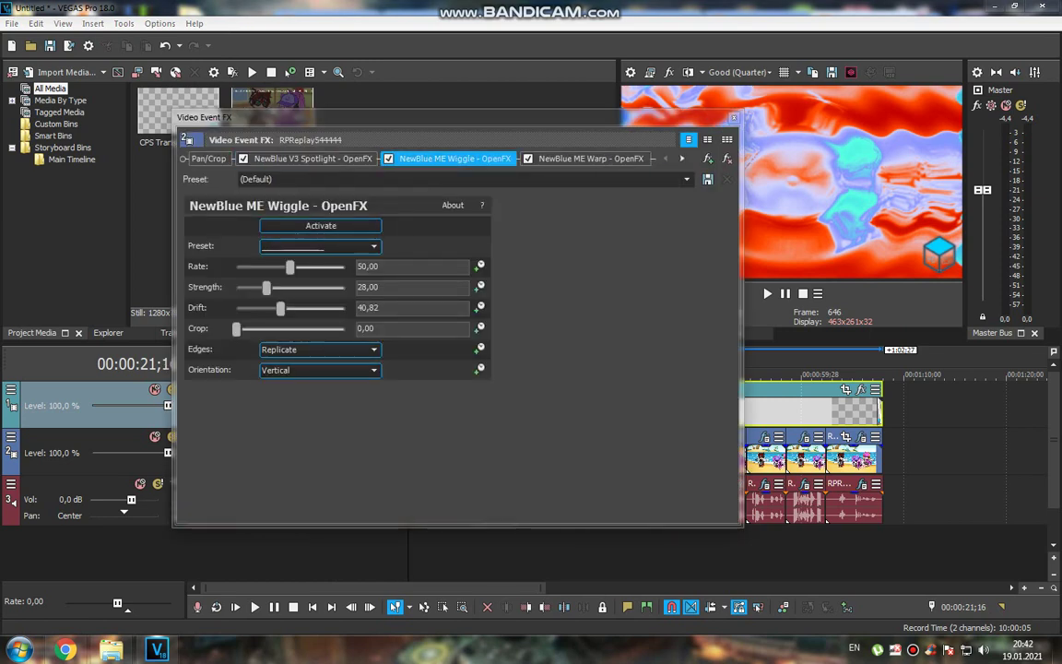
left_click(313, 159)
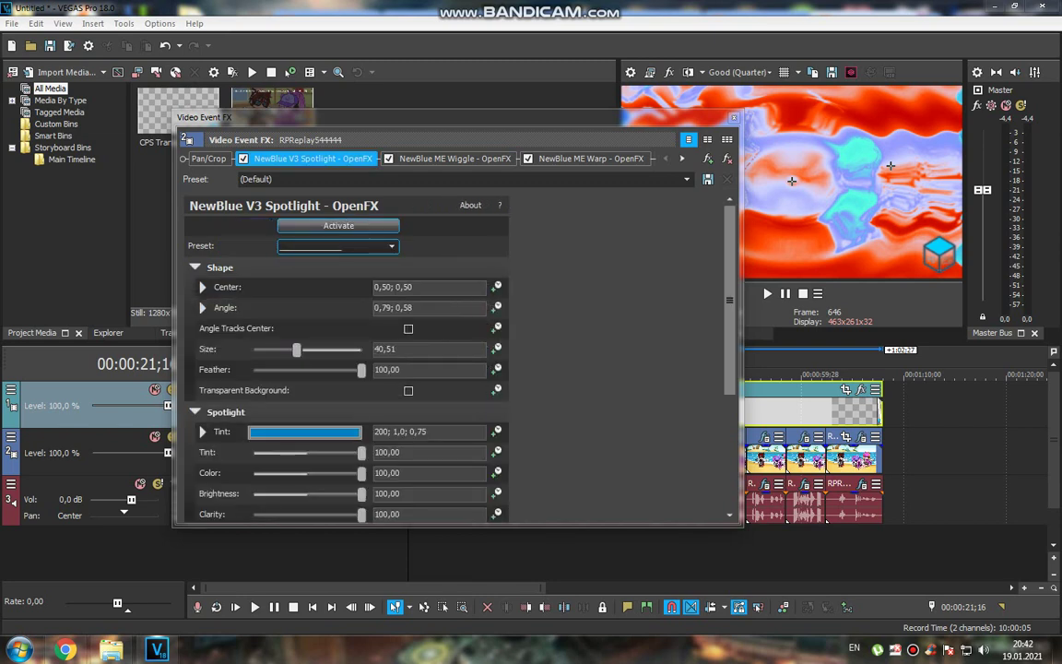
- Look through the built-in presets available for the fourth clip's NewBlue V3 Spotlight effect
left_click(338, 245)
key("Down")
key("Down")
key("Down")
key("Down")
key("Down")
key("Down")
key("Down")
key("Down")
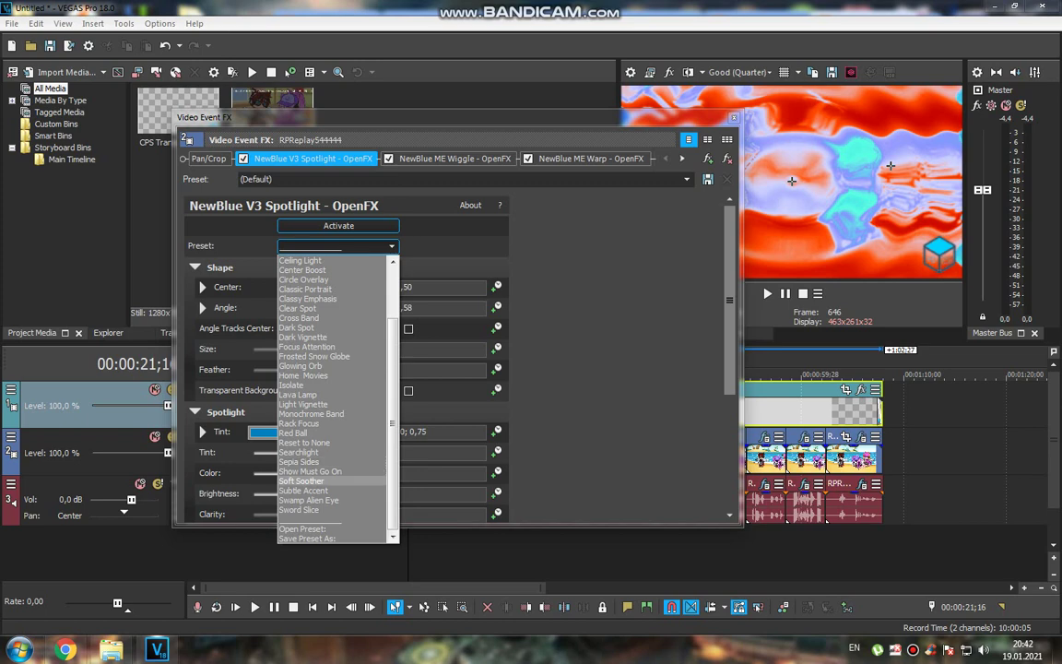
key("Return")
- Examine the fourth clip's Warp, Rolling Waves, Ripple and Gradient Map settings, including the gradient's colour stop 5
key("ctrl+Tab")
key("ctrl+Tab")
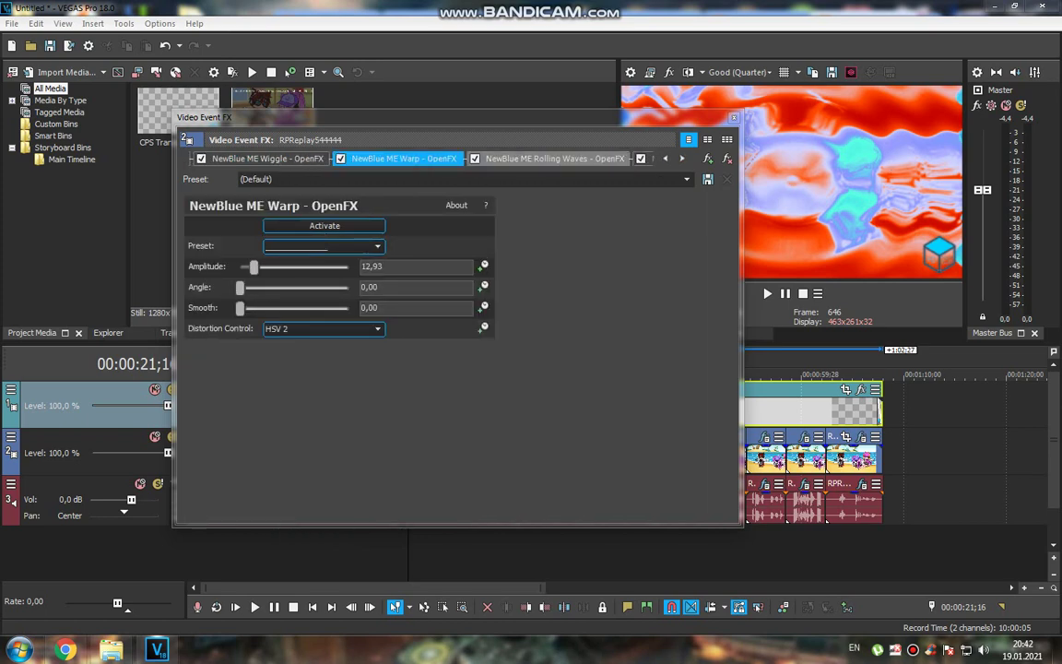
key("ctrl+Tab")
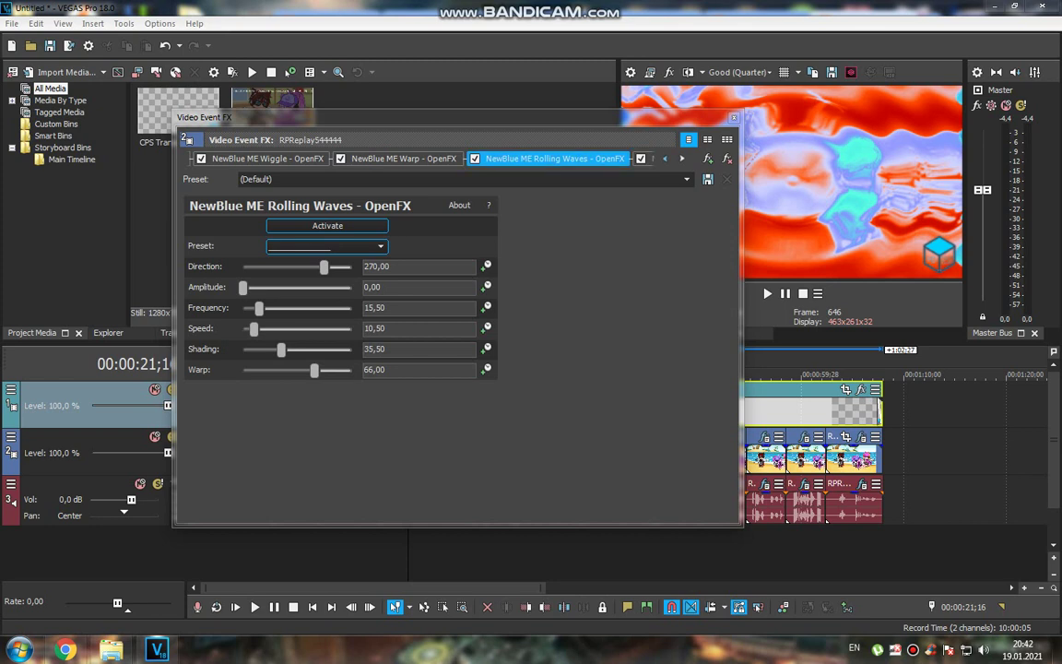
key("ctrl+Tab")
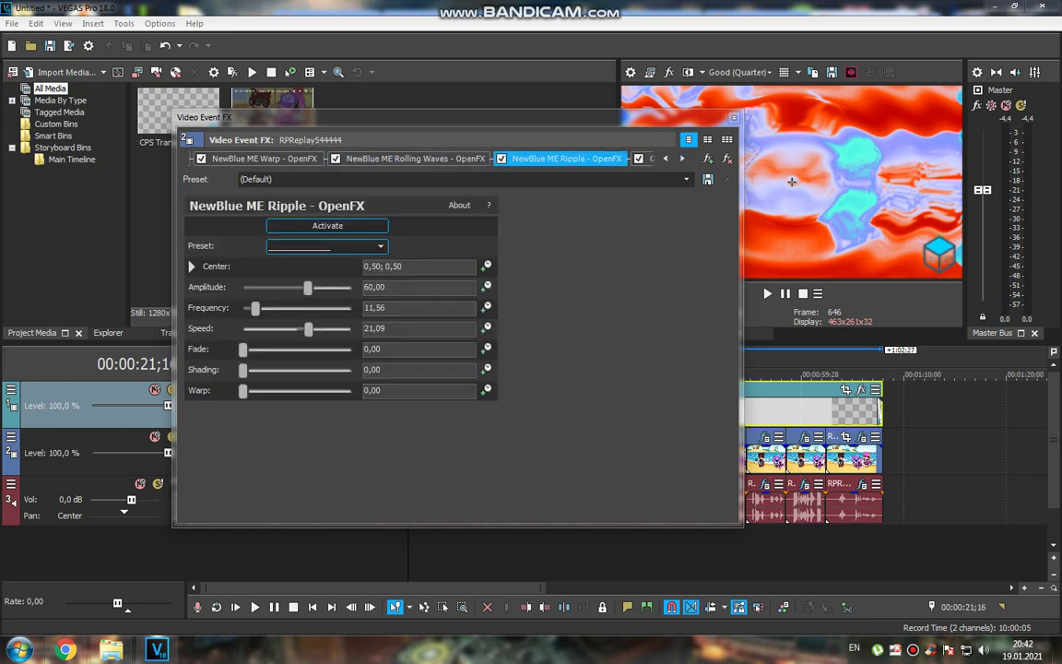
key("ctrl+Tab")
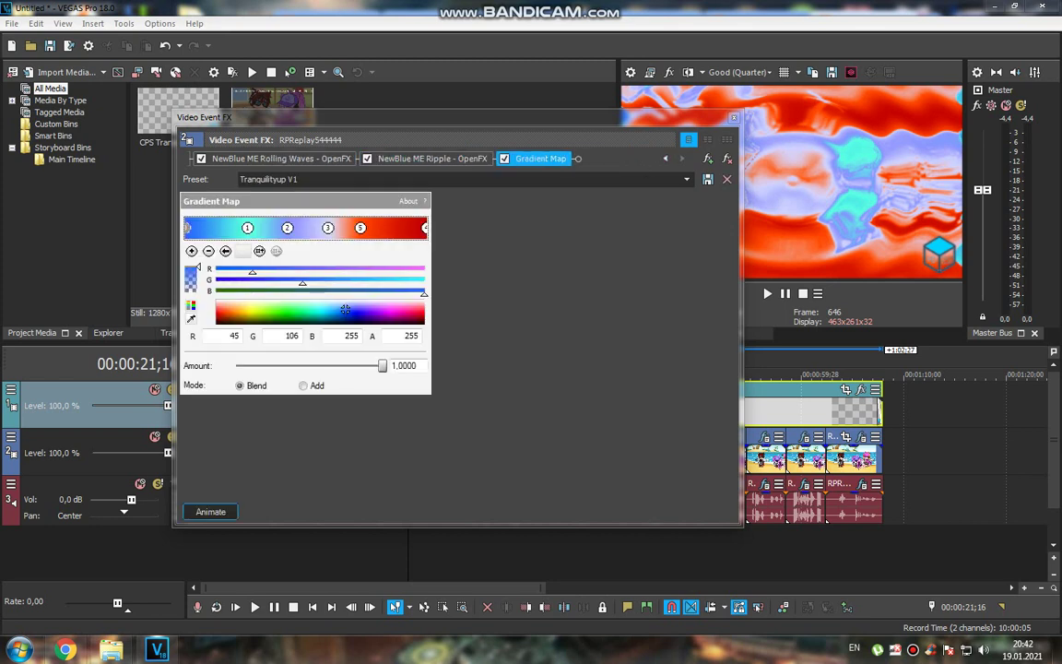
left_click(360, 227)
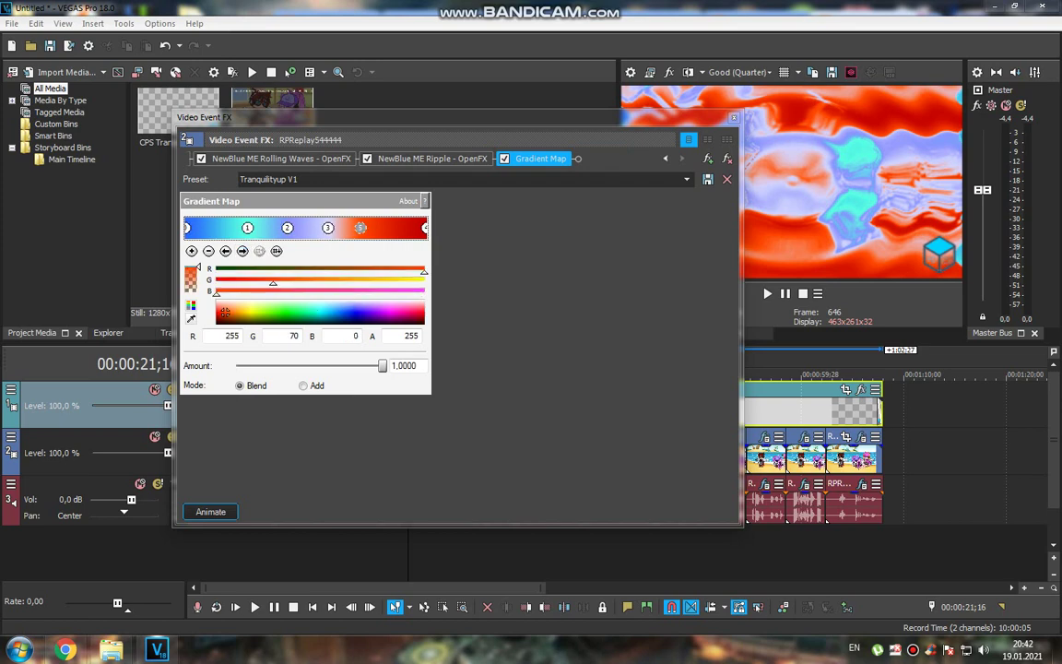
key("Escape")
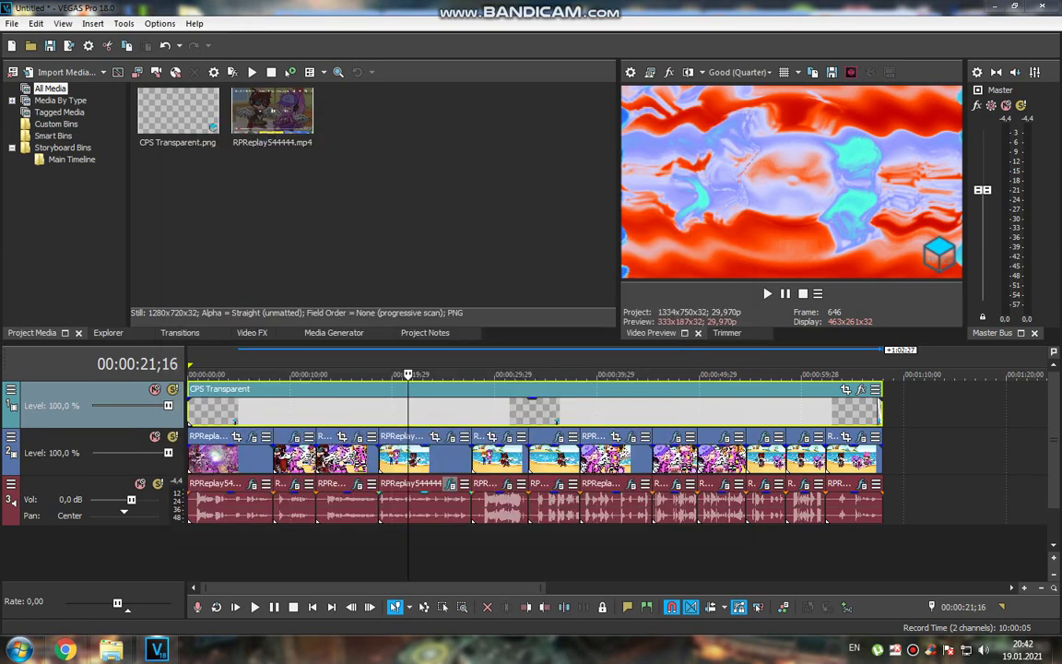
- Examine the fourth clip's audio effects, from ExpressFX Chorus through tb_grumblebum and ExpressFX Reverb
left_click(451, 483)
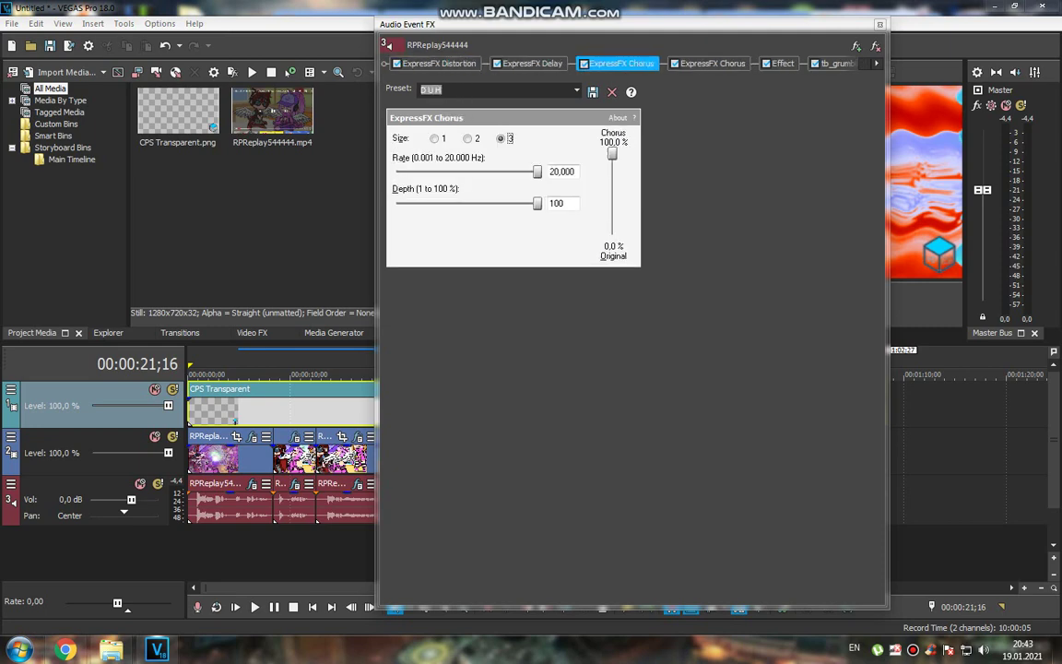
left_click(783, 62)
key("Right")
key("Right")
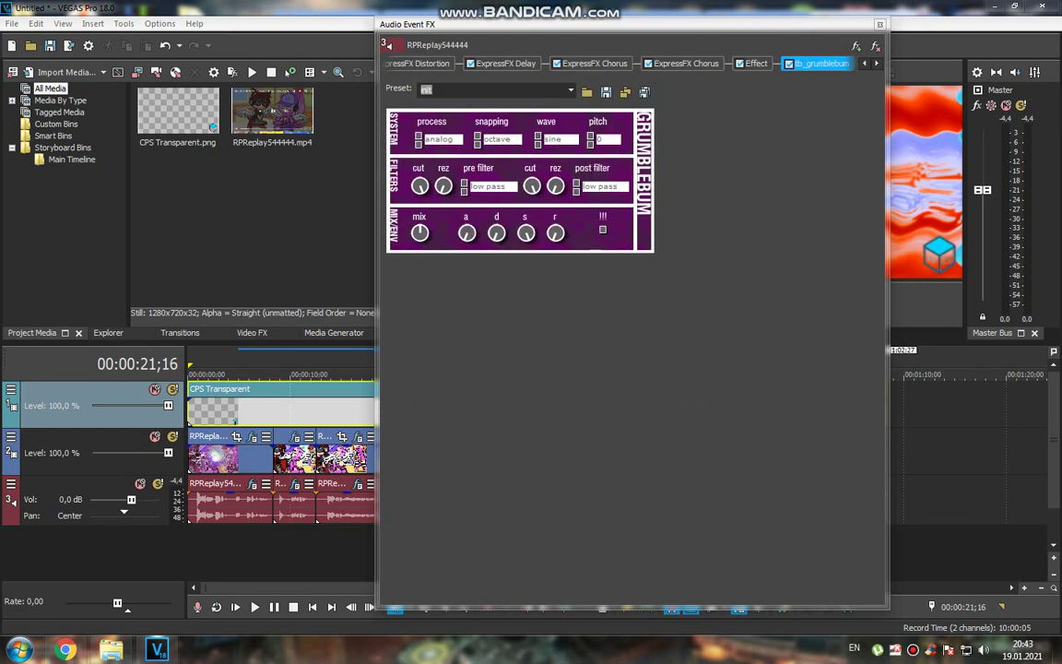
key("Right")
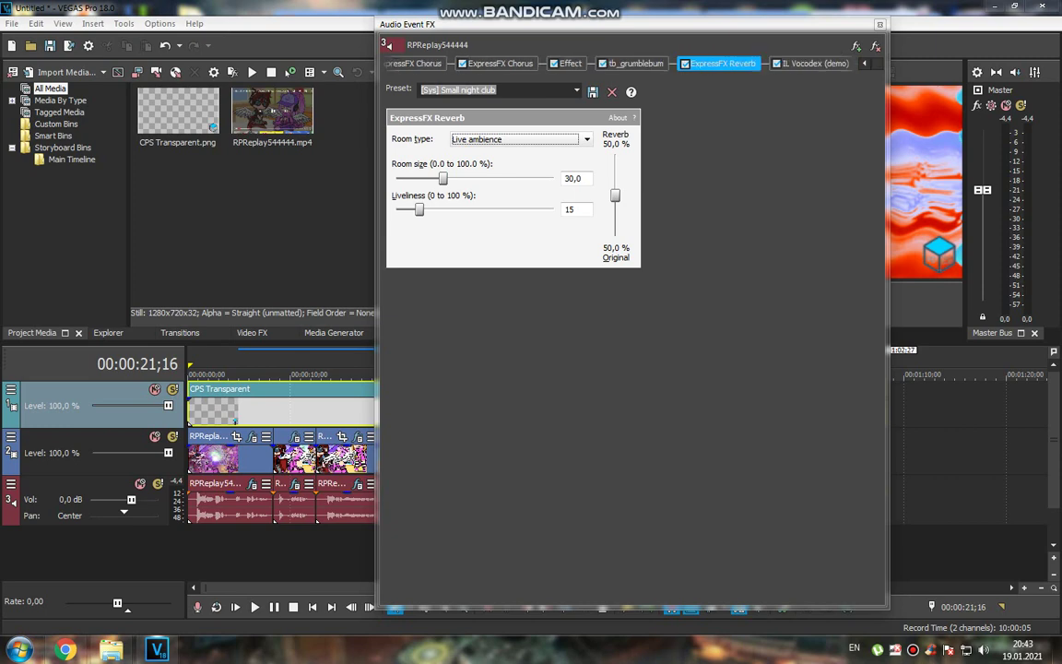
key("Escape")
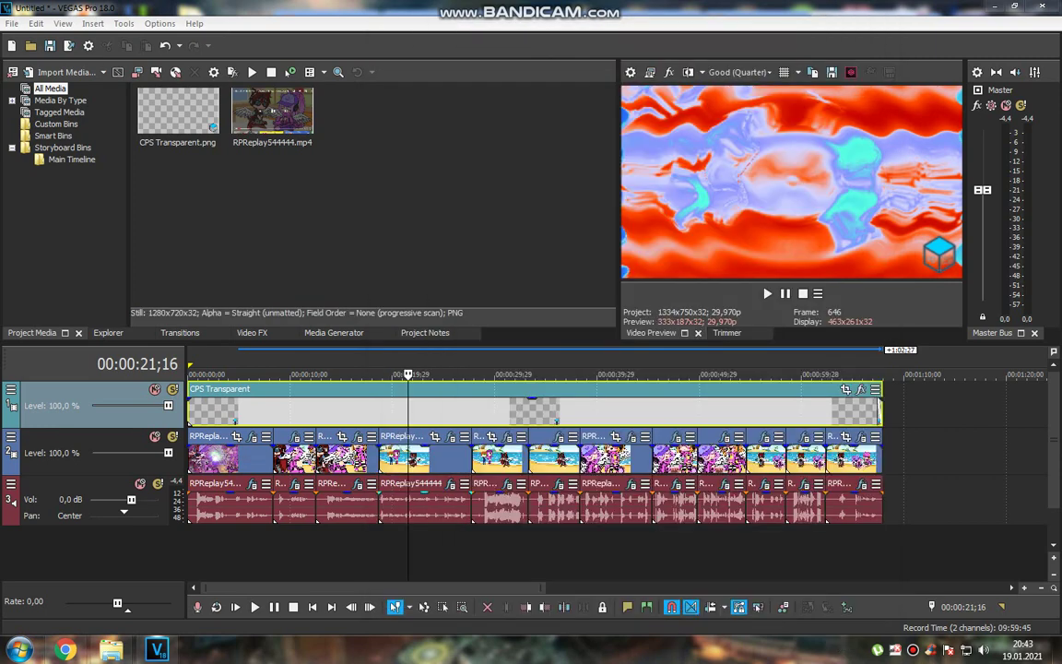
- Play the timeline into the fifth clip and examine its NewBlue AE Colorize and NewBlue VE Video Tuneup video effects
key("space")
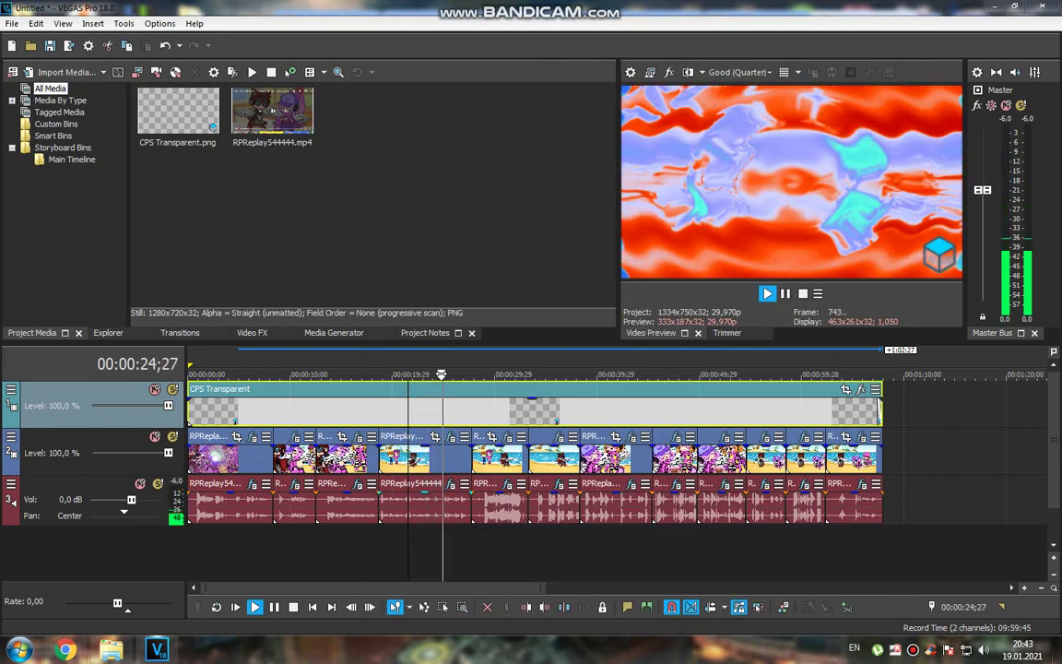
key("space")
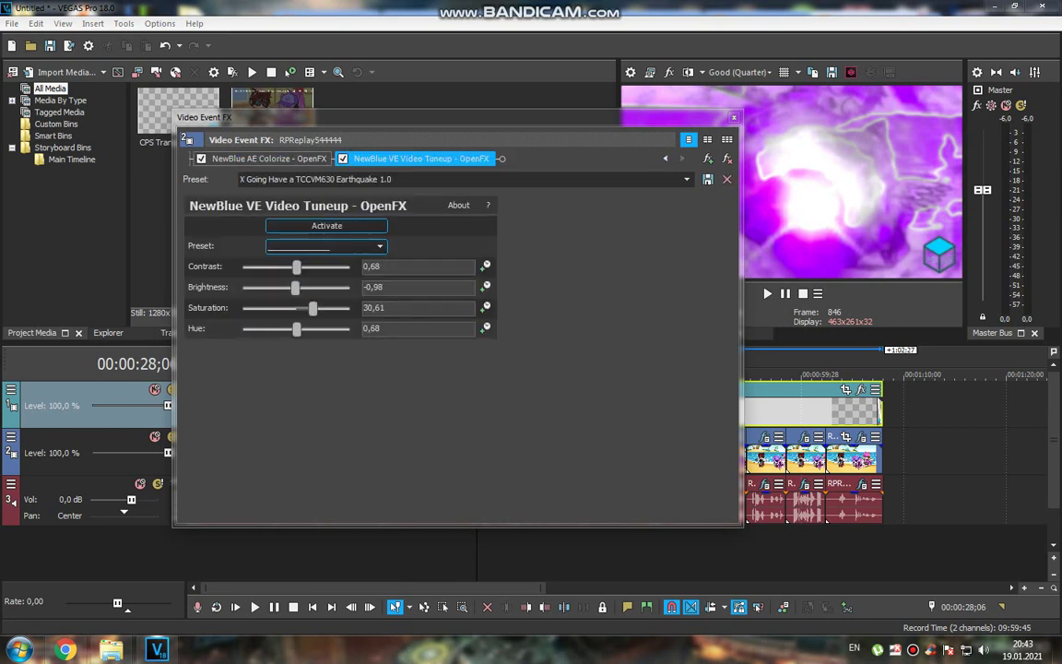
key("Escape")
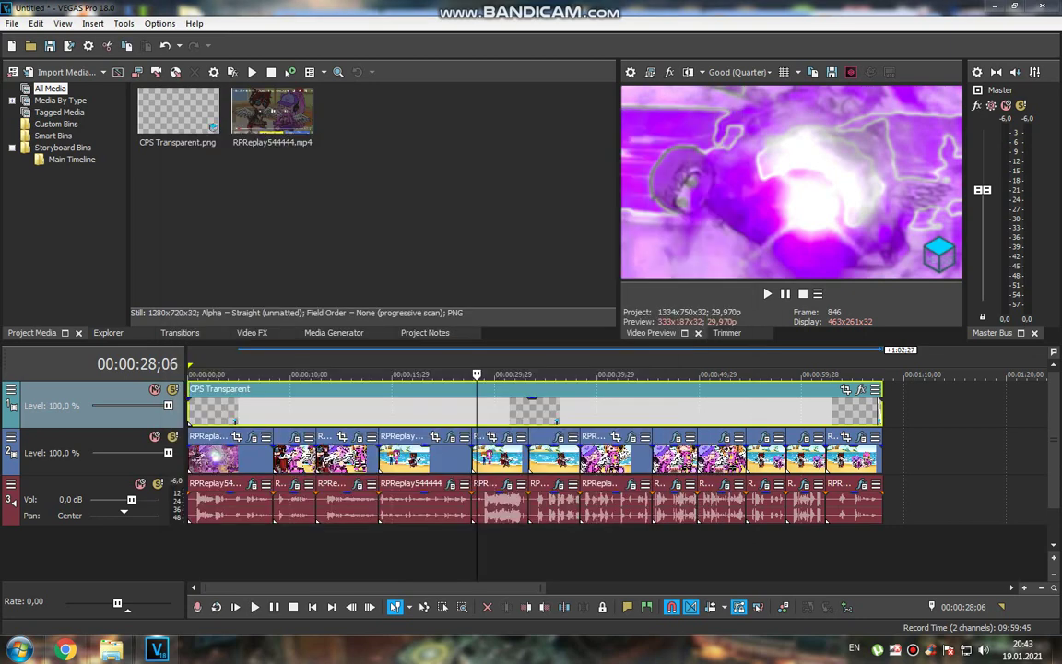
- Play on into the sixth clip and examine its Glow settings and the colour stops of its Gradient Map
key("space")
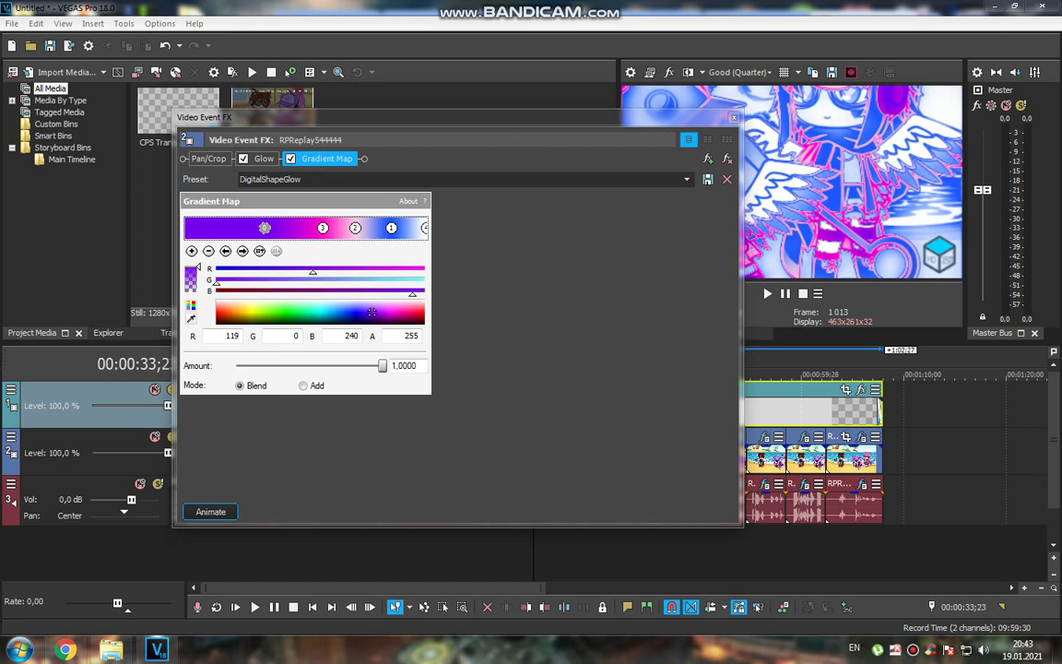
left_click(262, 159)
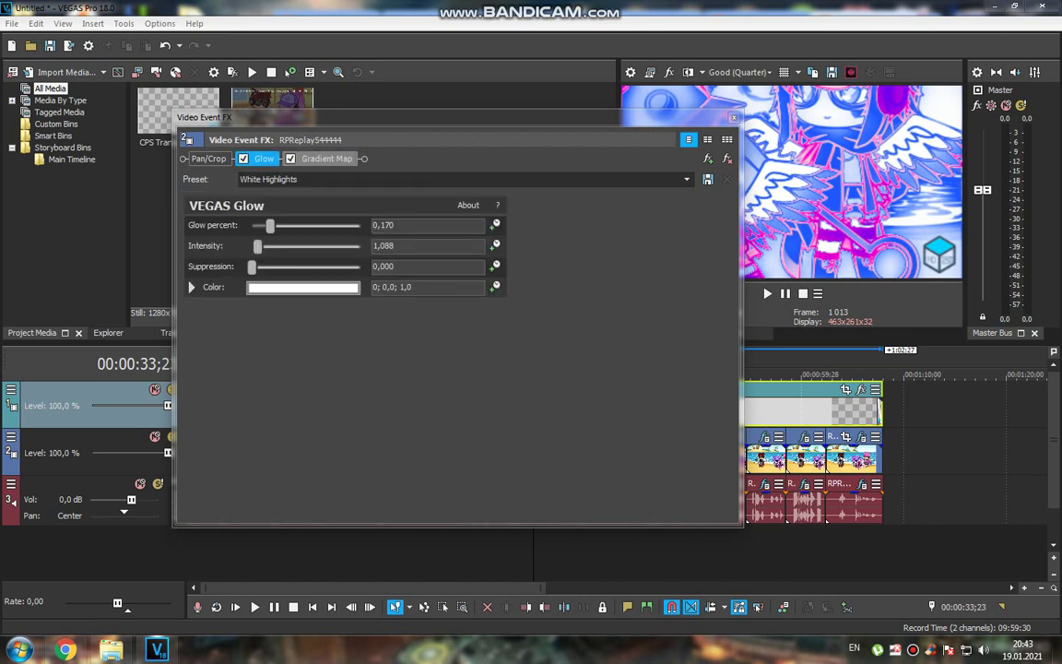
left_click(324, 159)
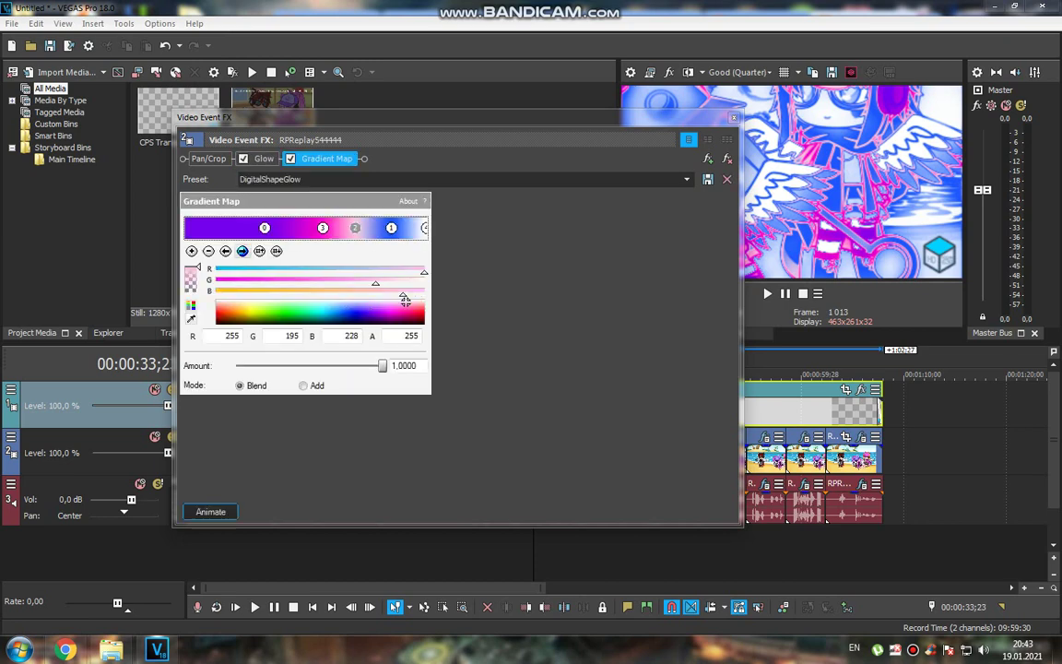
key("Escape")
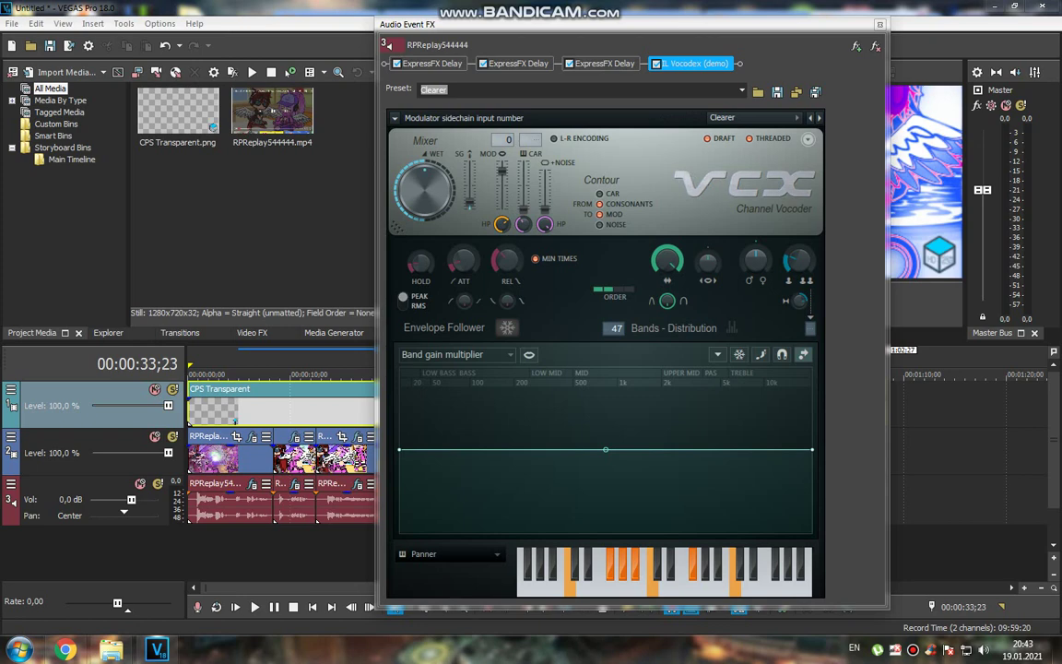
- Examine the sixth clip's audio effects: the three ExpressFX Delay instances and IL Vocodex
left_click(432, 63)
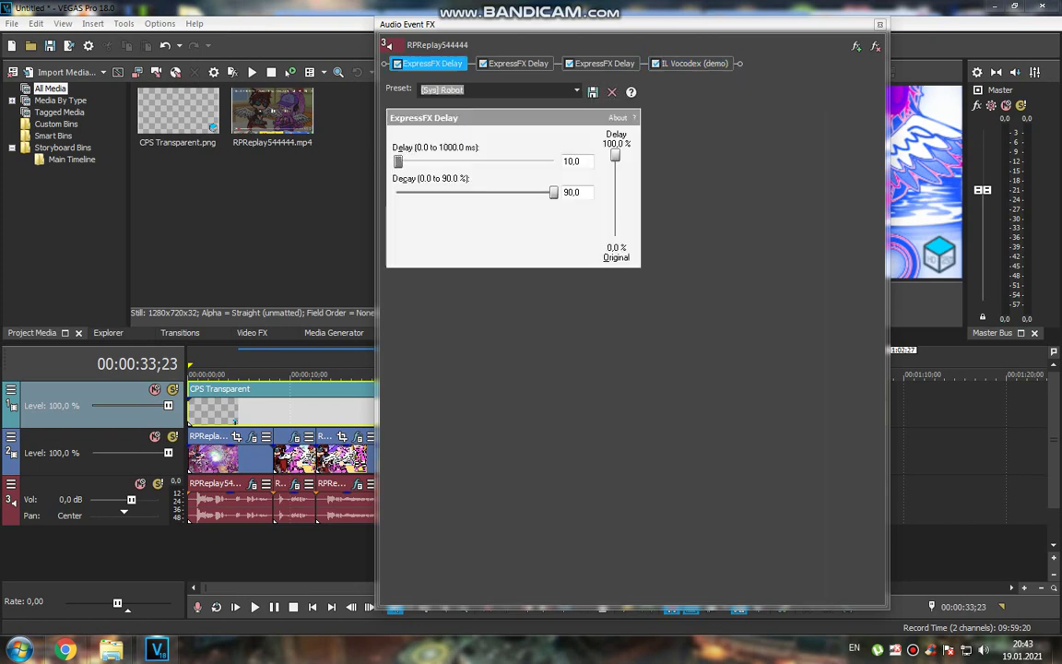
left_click(518, 63)
left_click(604, 63)
left_click(694, 62)
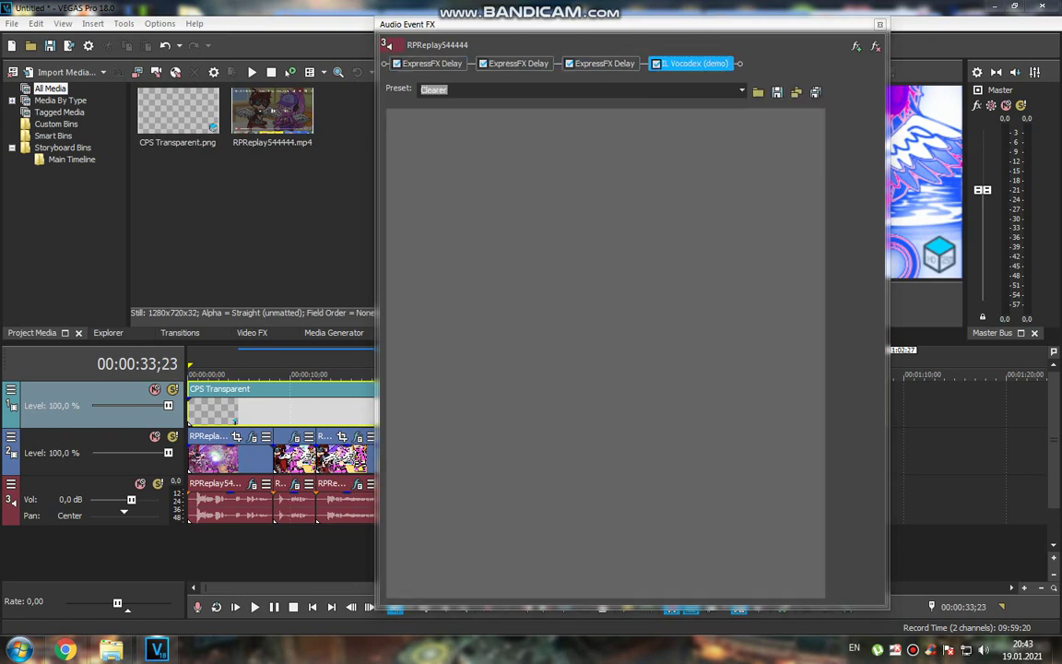
key("alt+F4")
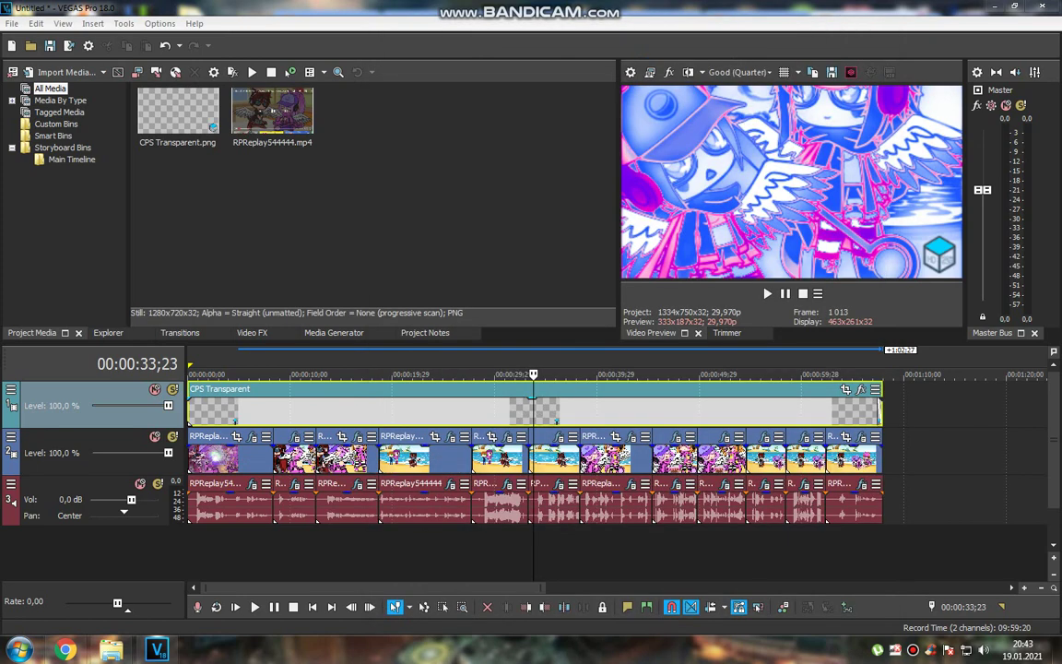
- Play the timeline into the seventh clip and examine the colour stops of its Gradient Map video effect
key("space")
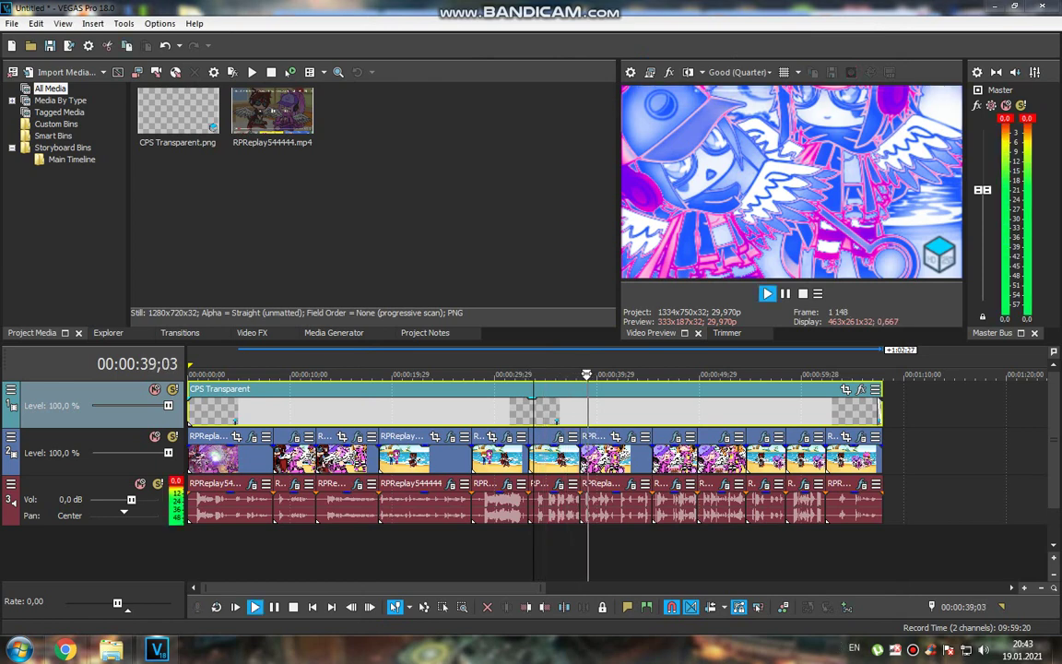
key("Return")
left_click(631, 436)
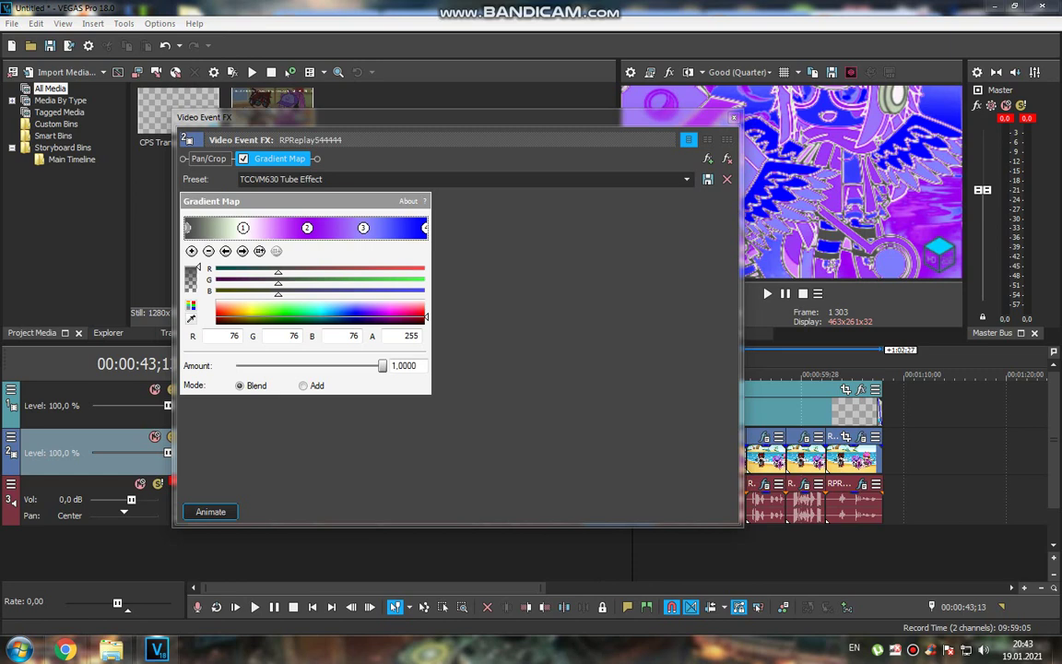
left_click_drag(405, 306, 355, 312)
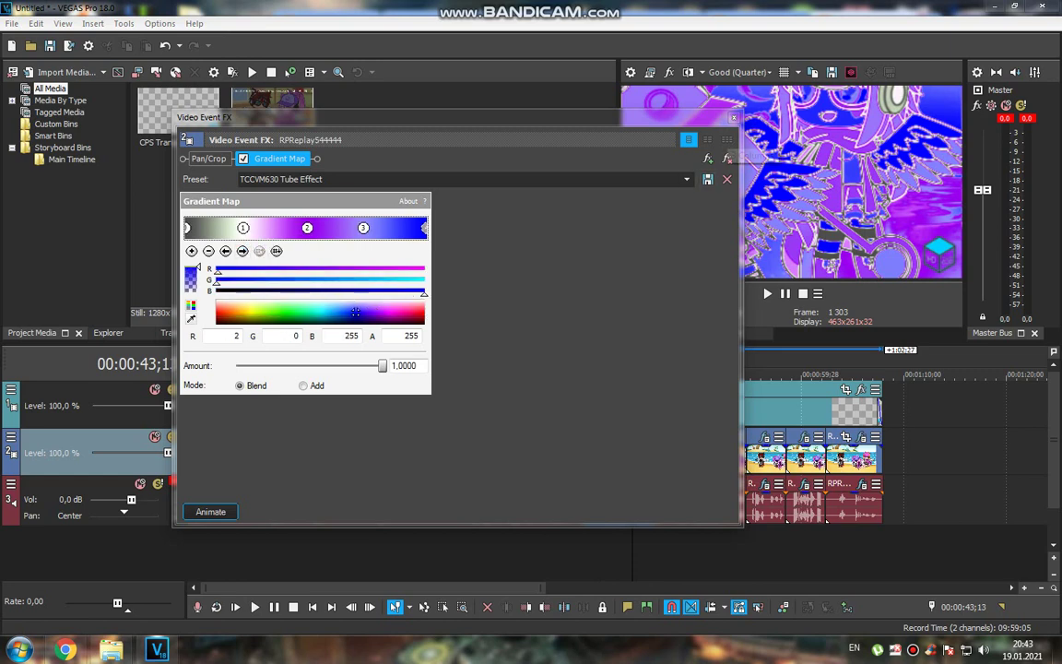
- Examine the IL Vocodex audio effect on the seventh clip
left_click(733, 117)
left_click(633, 483)
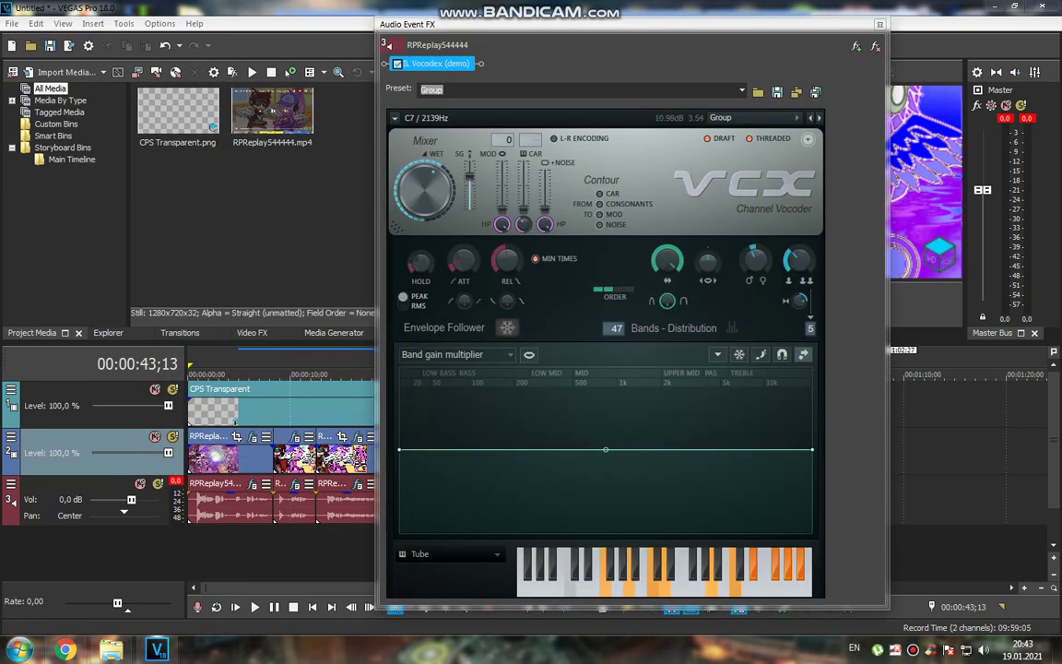
left_click(647, 14)
- Play on into the eighth clip and examine its Wave, NewBlue ME Wiggle, NewBlue LE Glow Pro and Gradient Map video effects
key("space")
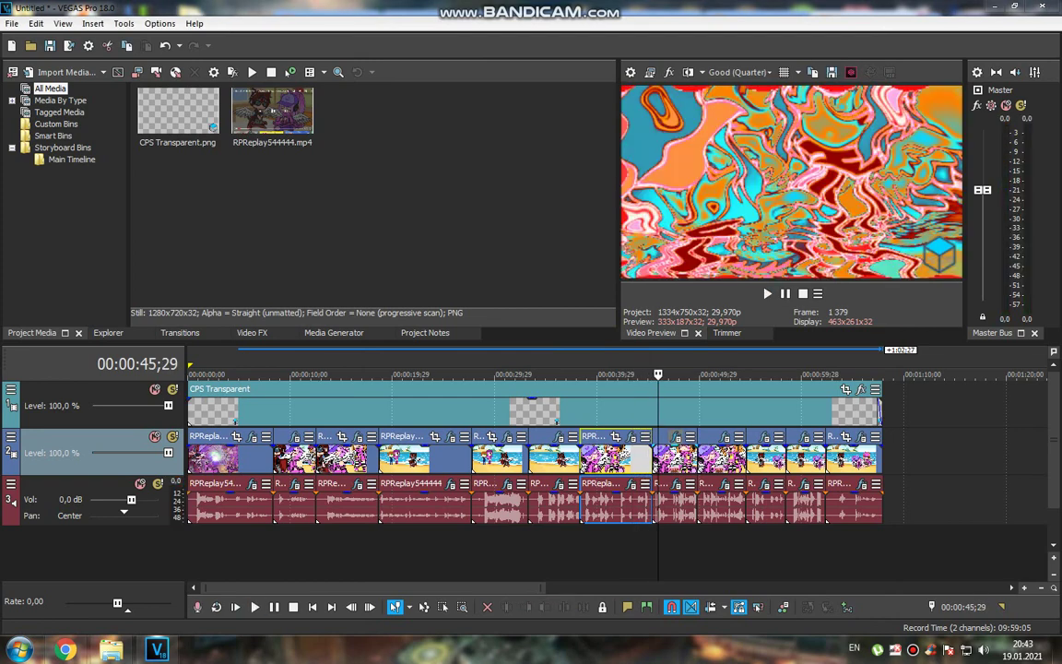
left_click(633, 436)
left_click(682, 158)
left_click(682, 158)
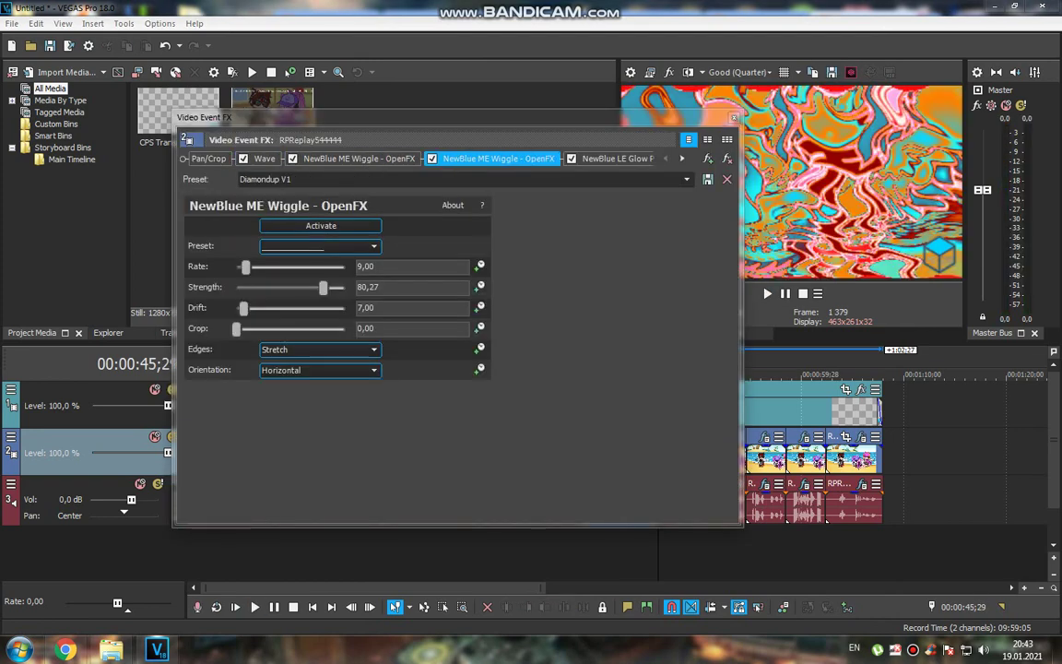
left_click(682, 159)
left_click(682, 158)
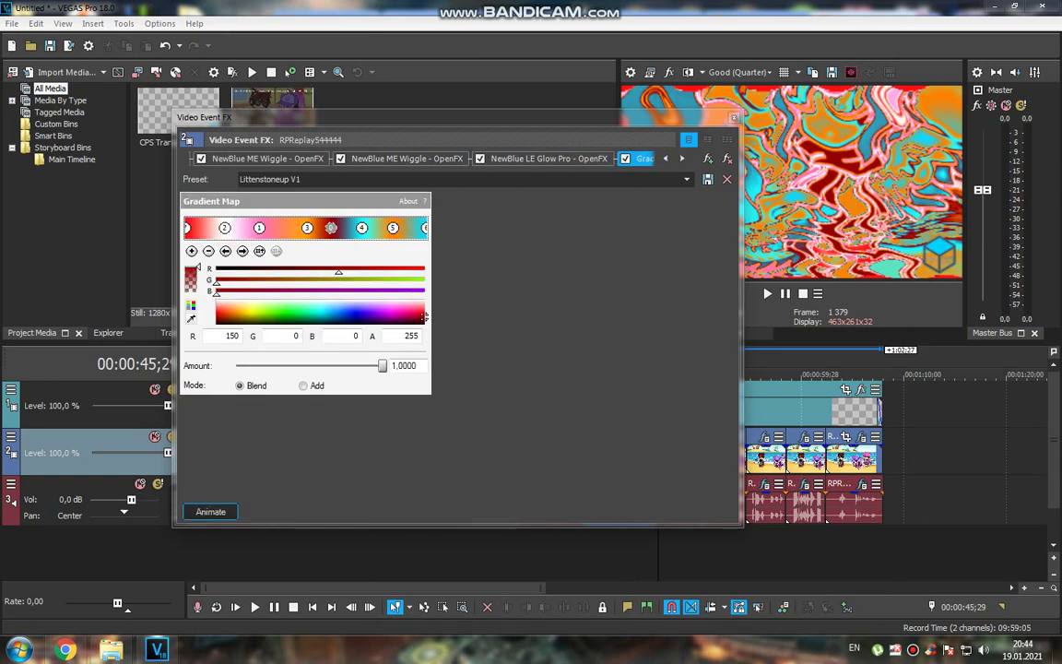
mouse_move(424, 316)
left_mouse_down()
mouse_move(404, 306)
mouse_move(242, 306)
mouse_move(424, 316)
left_mouse_up()
key("Escape")
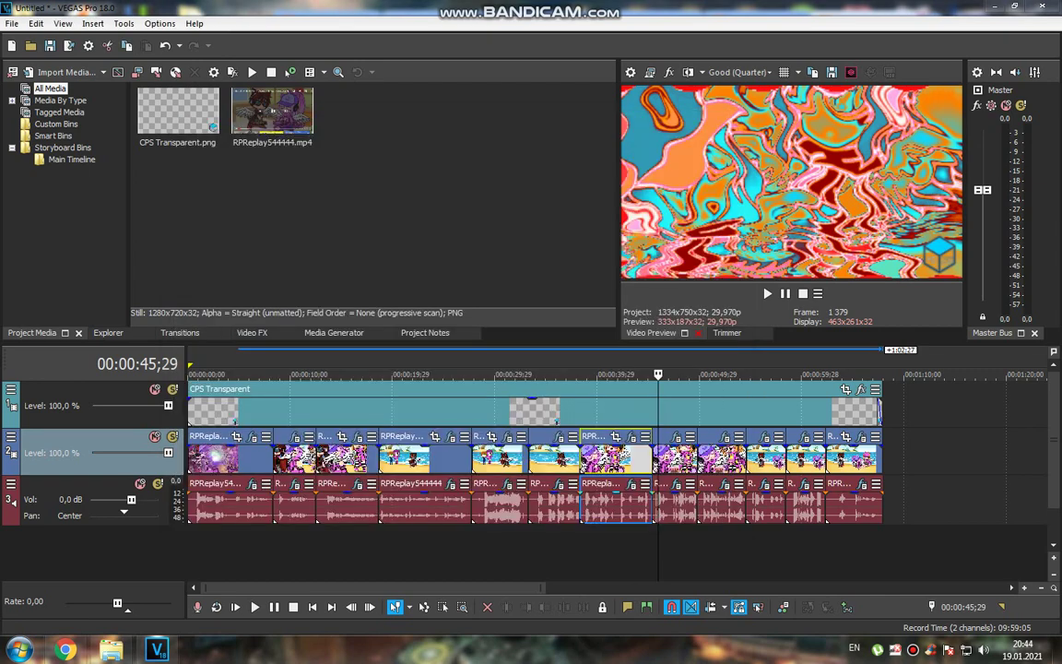
- Examine the eighth clip's audio effects, including ExpressFX Equalization, Cinematic Verb, tb_grumblebum, IO/Phaser and IL Vocodex
left_click(630, 483)
key("Right")
key("Right")
key("Right")
key("Right")
key("Right")
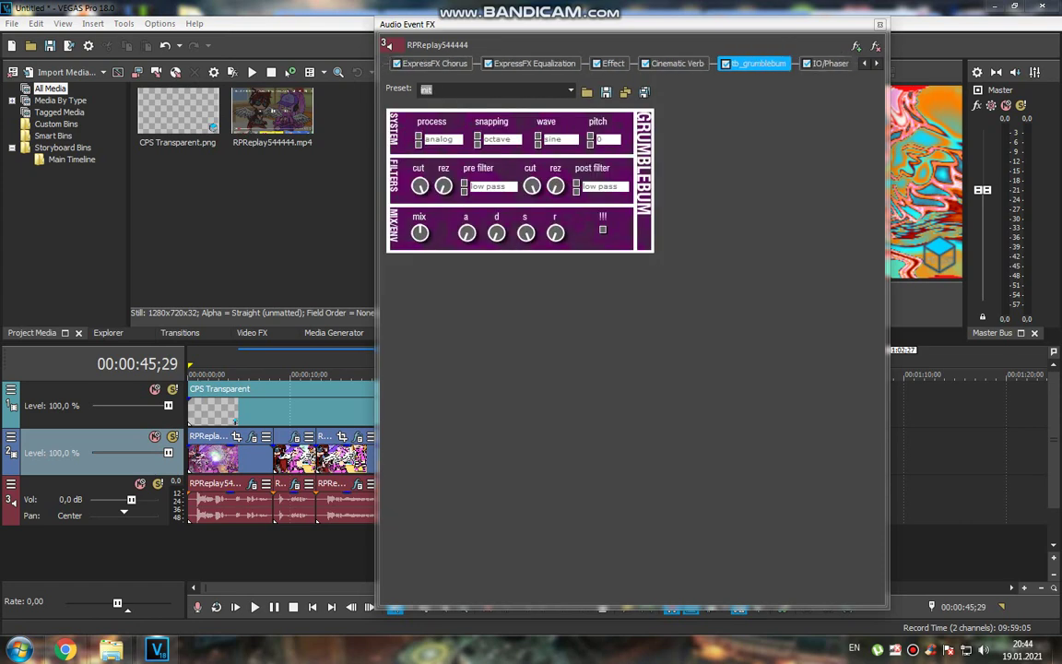
key("Right")
key("Right")
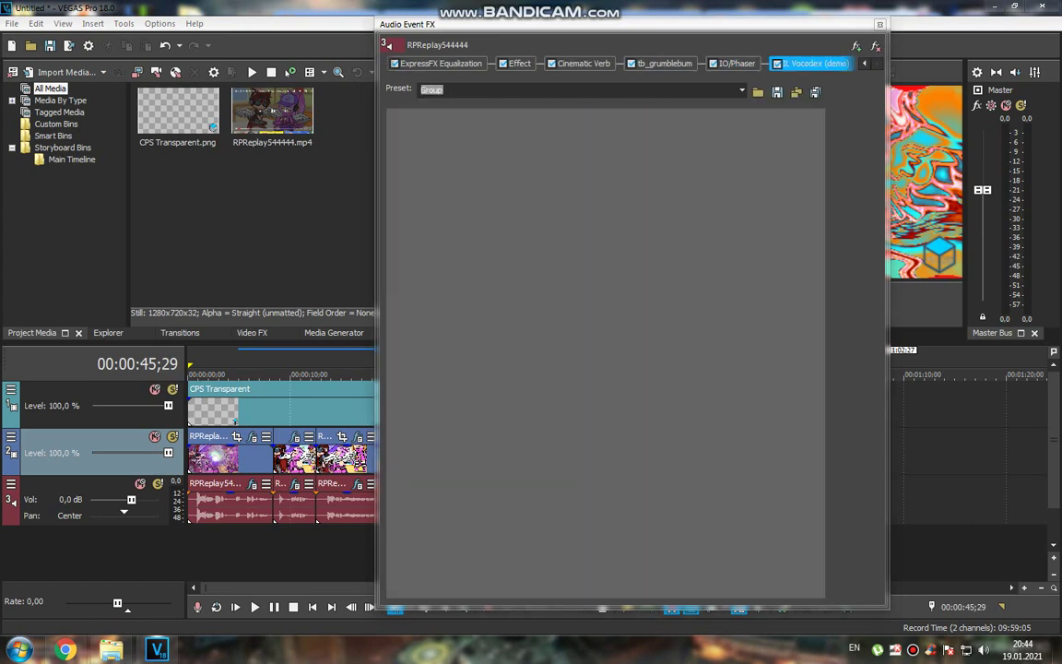
key("Escape")
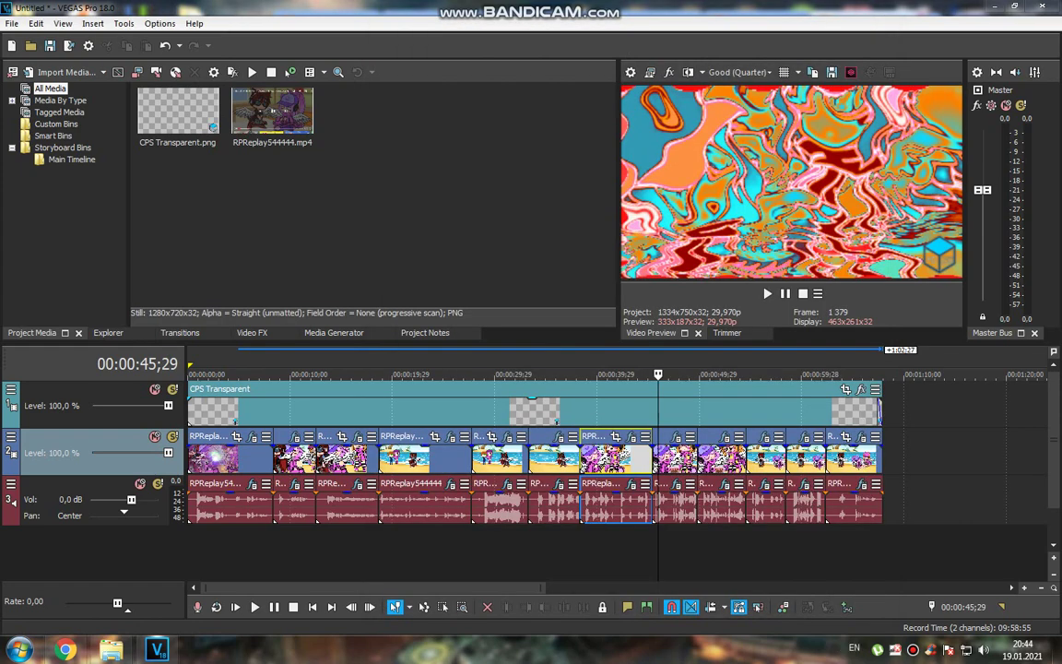
- Play the timeline into the ninth clip and examine its NewBlue ME Ripple and successive NewBlue ME Wiggle video effects
key("space")
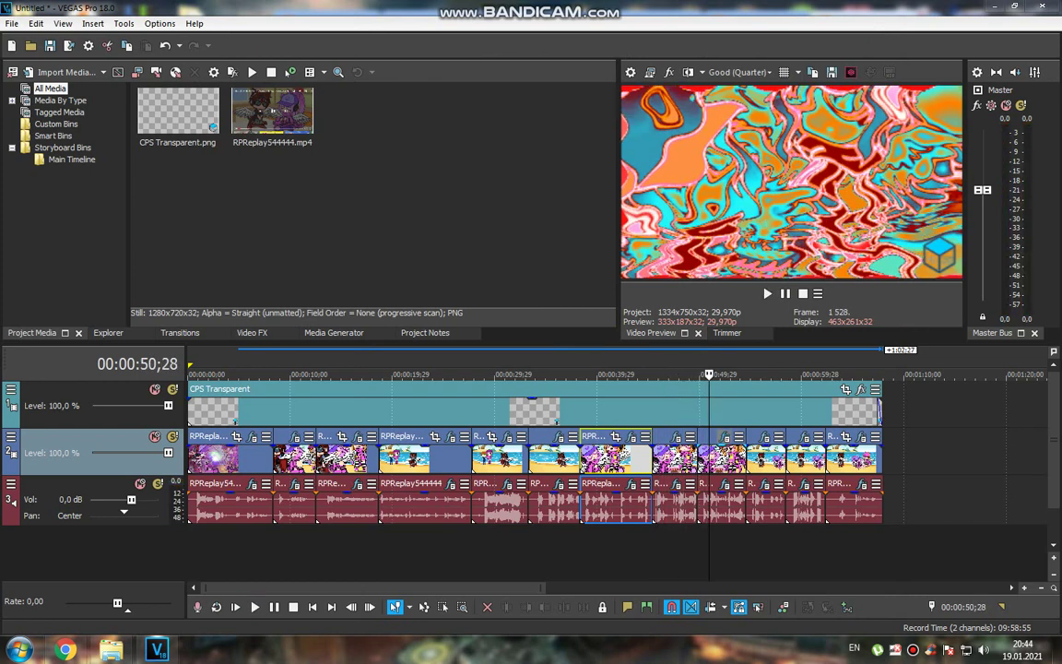
left_click(616, 436)
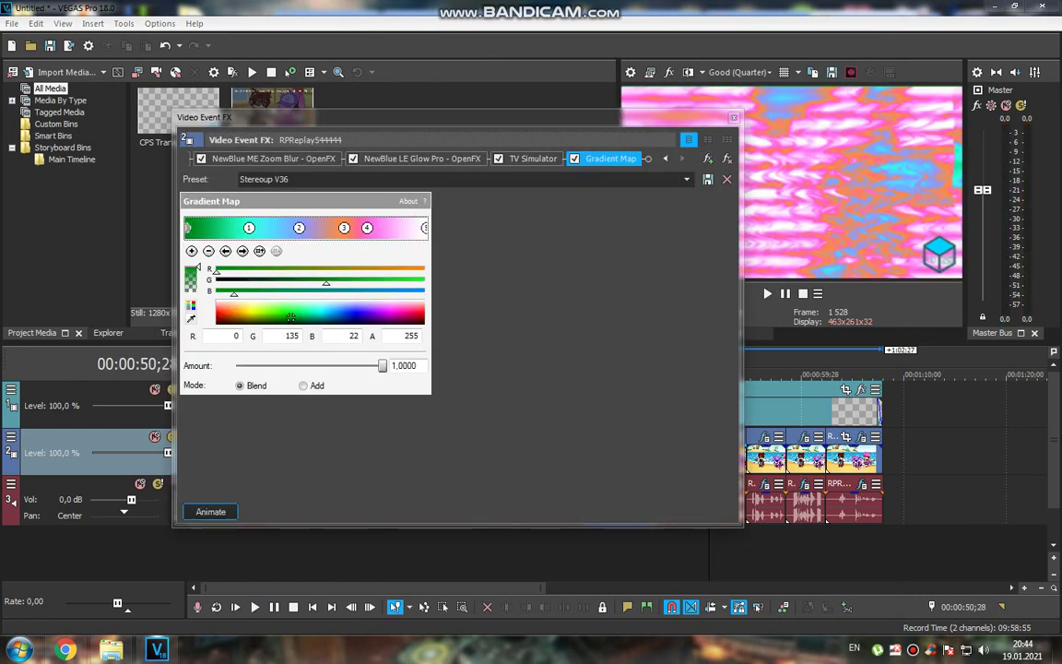
scroll(415, 159, "up", 5)
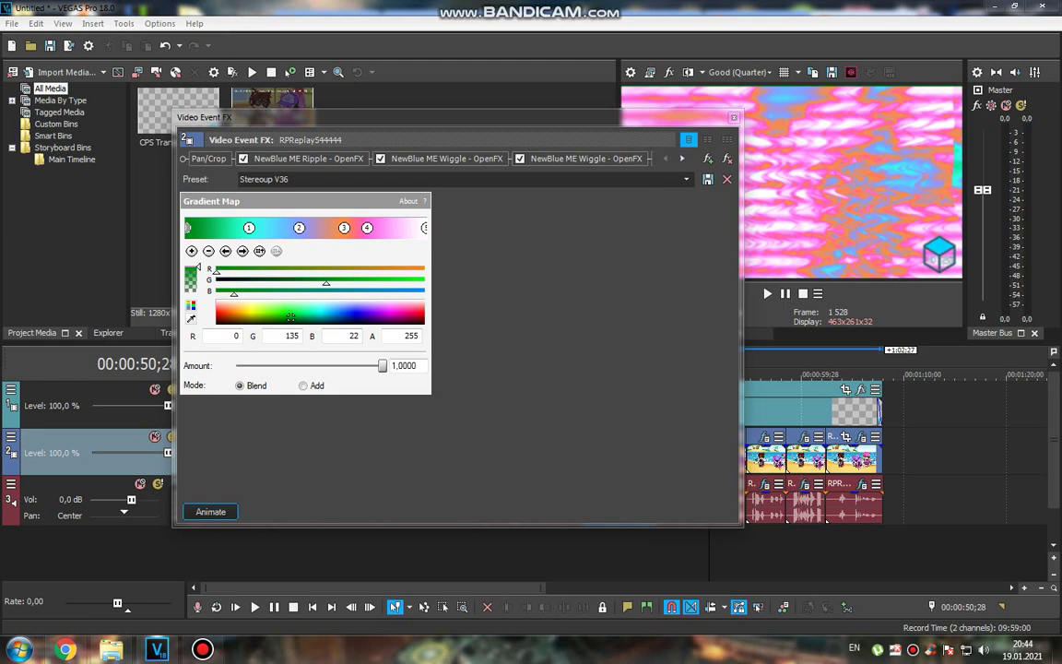
left_click(308, 159)
left_click(447, 158)
left_click(586, 158)
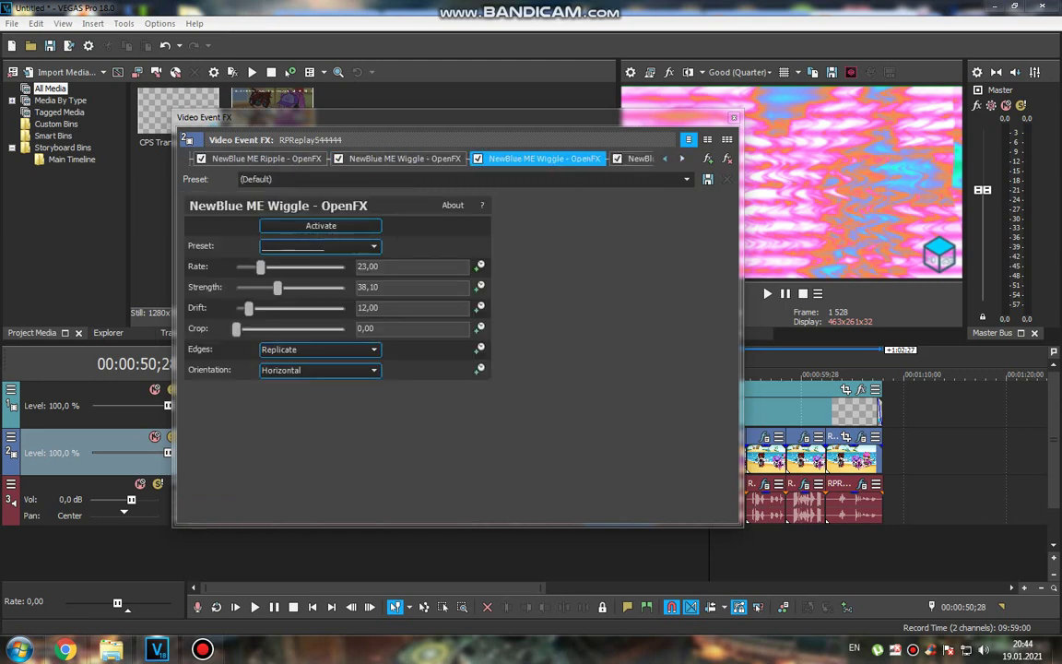
left_click(642, 159)
left_click(406, 159)
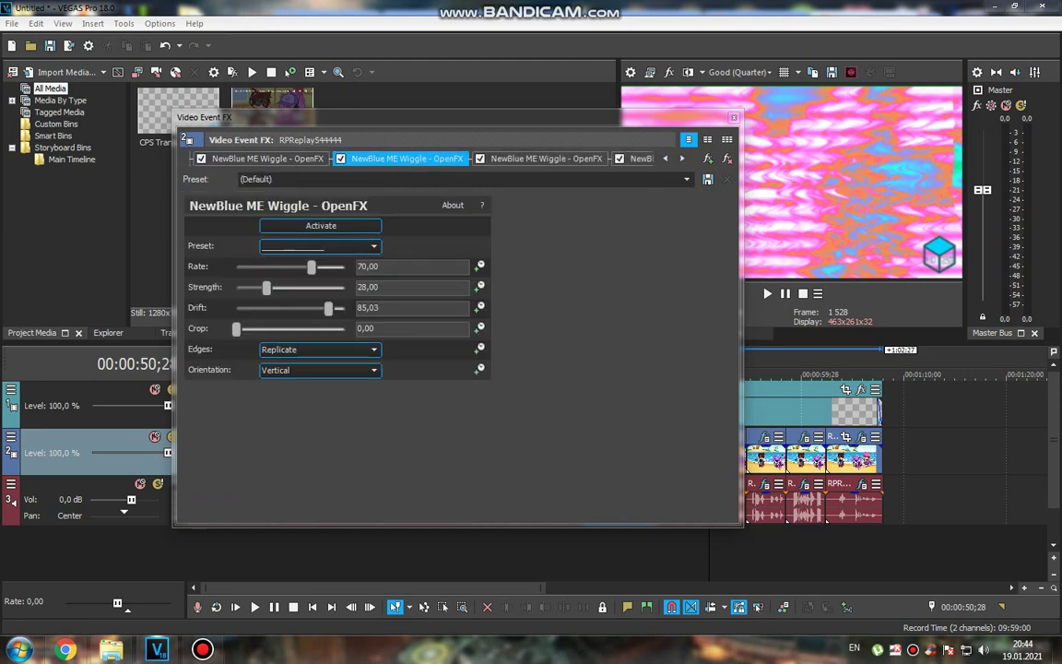
left_click(546, 159)
- Examine the ninth clip's NewBlue ME Zoom Blur, NewBlue LE Glow Pro and TV Simulator settings
left_click(642, 158)
left_click(561, 159)
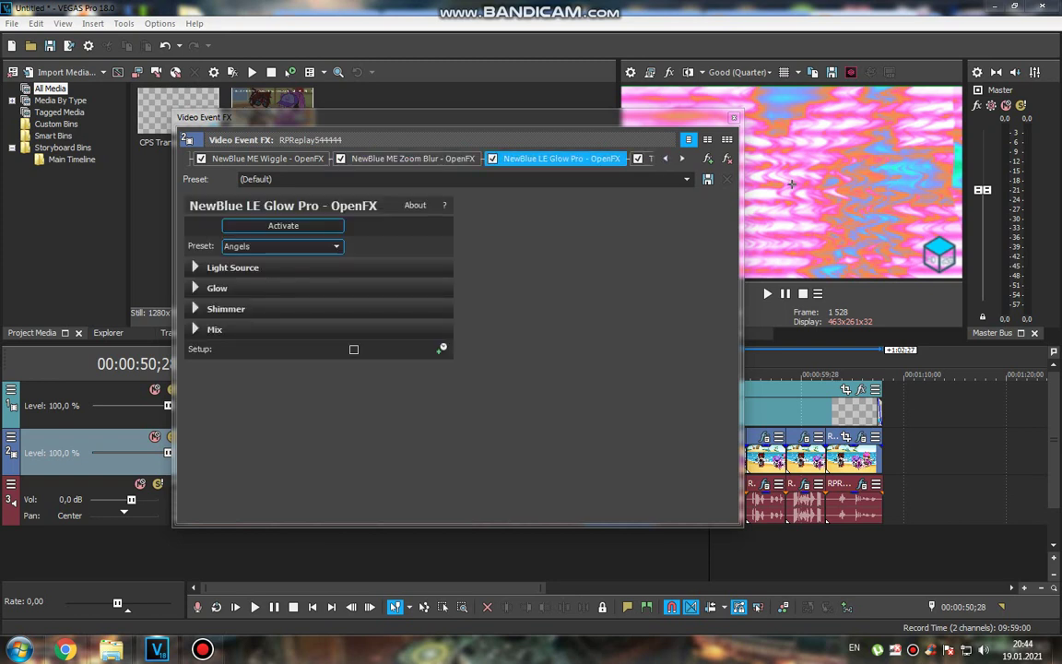
left_click(645, 159)
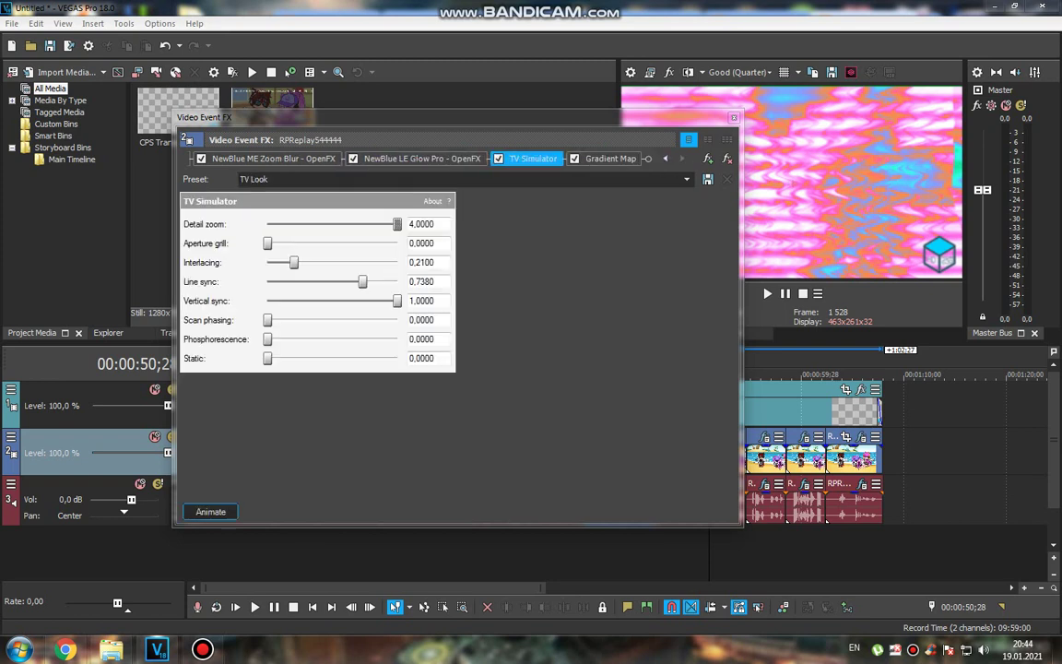
- Step through the ninth clip's Gradient Map colour stops up to stop 5, and close the video effects
left_click(610, 158)
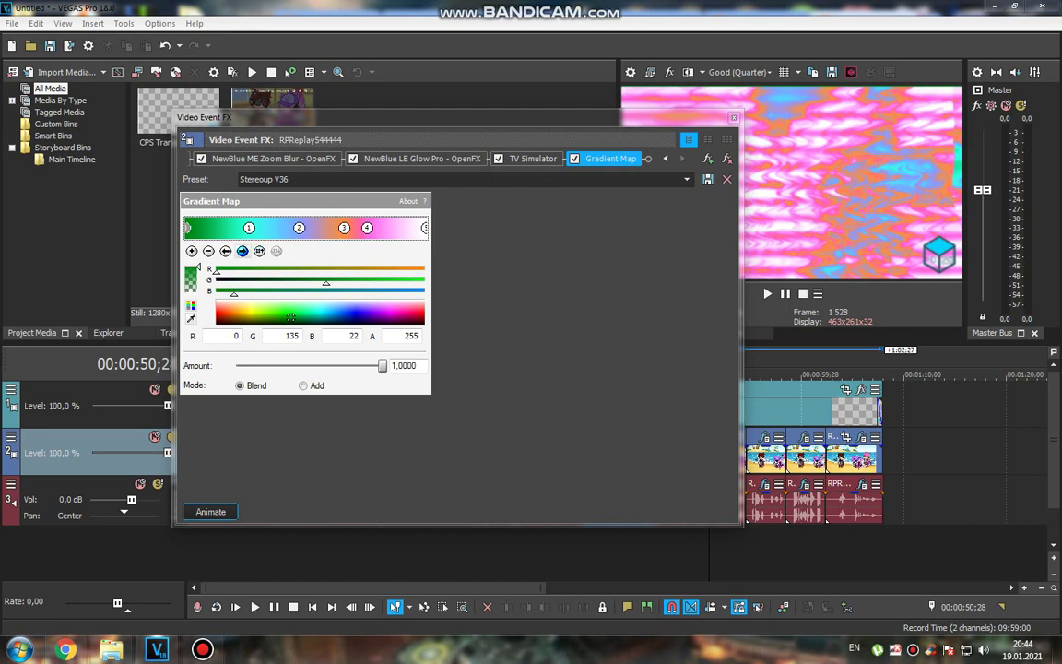
left_click(243, 251)
left_click(243, 251)
left_click(243, 251)
left_click(243, 251)
left_click(243, 251)
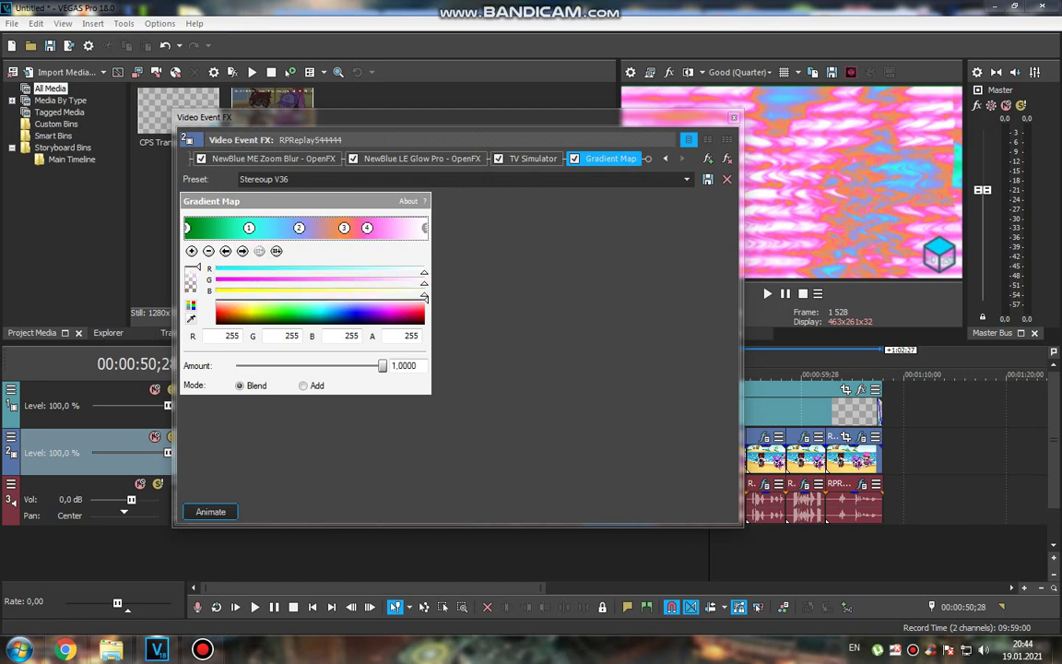
key("Escape")
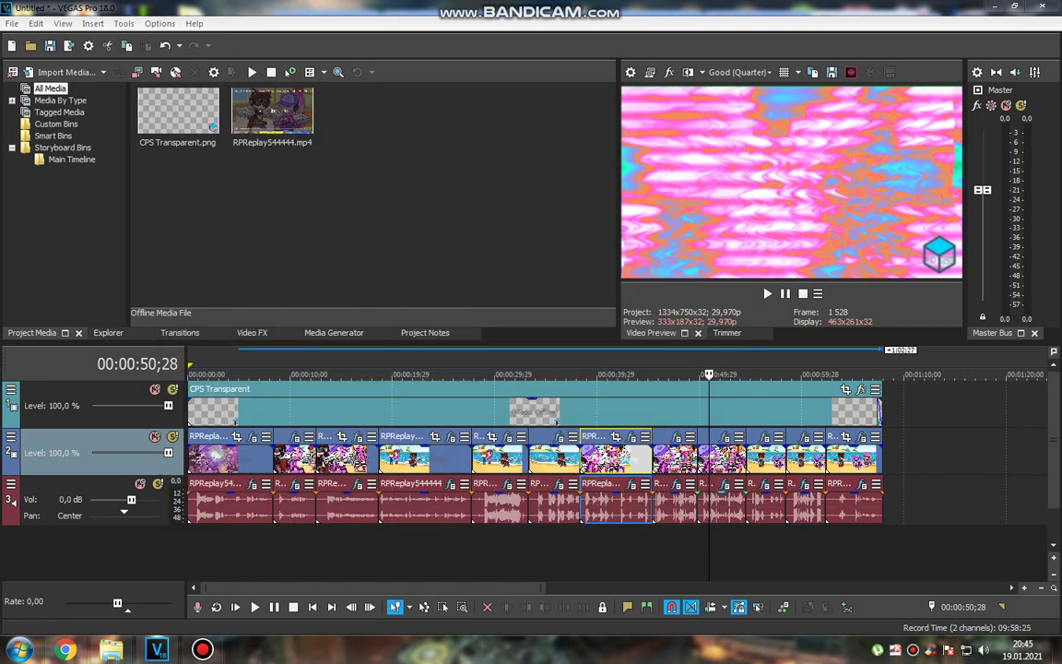
- Examine the ninth clip's audio effects from Orange Vocoder through ExpressFX Flange/Wah-Wah, Resonant Filter and Reverb
left_click(628, 483)
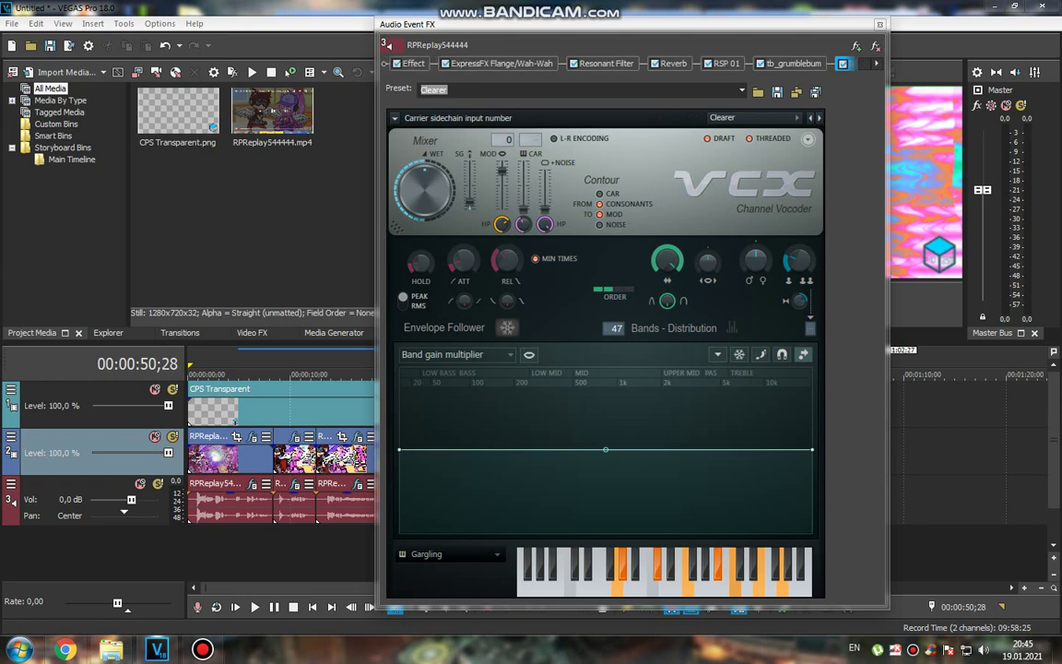
left_click(866, 62)
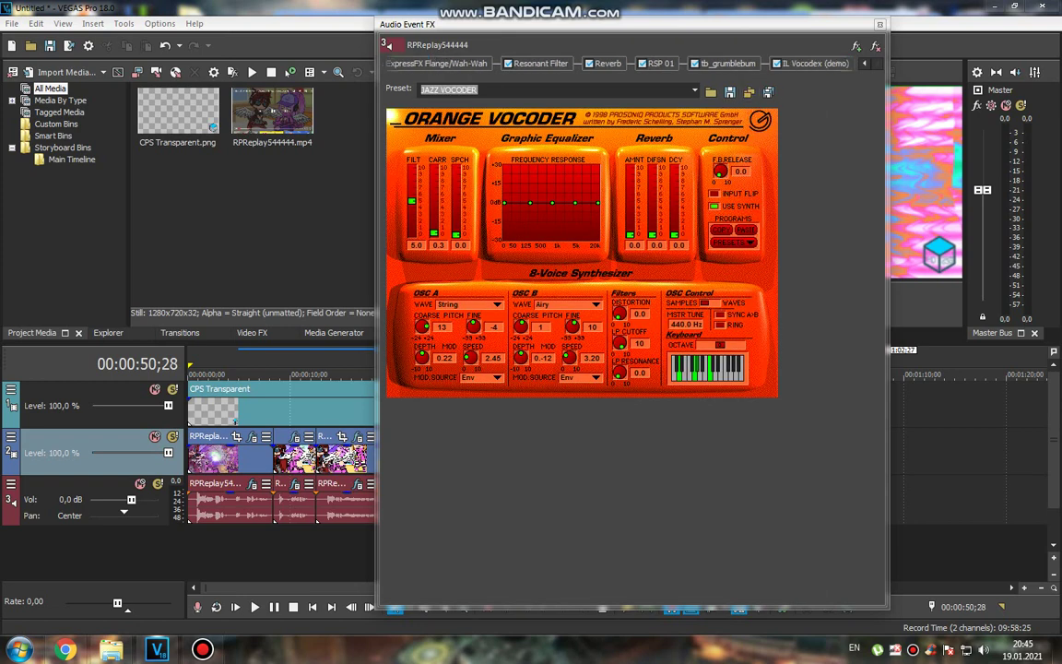
left_click(863, 62)
key("Home")
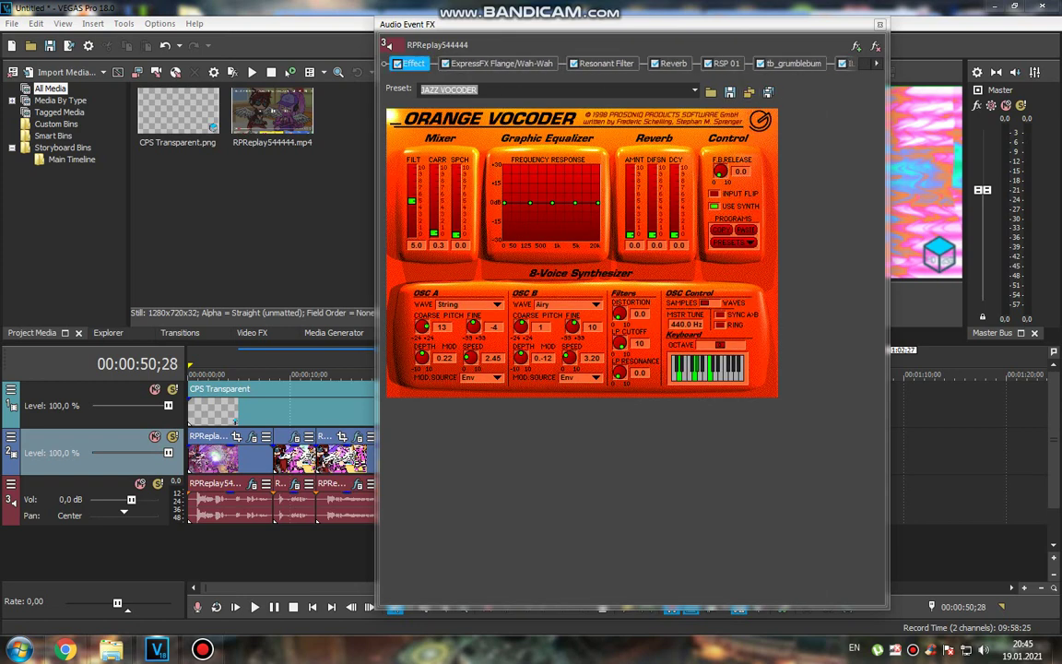
key("Right")
key("Right")
key("Right")
key("Right")
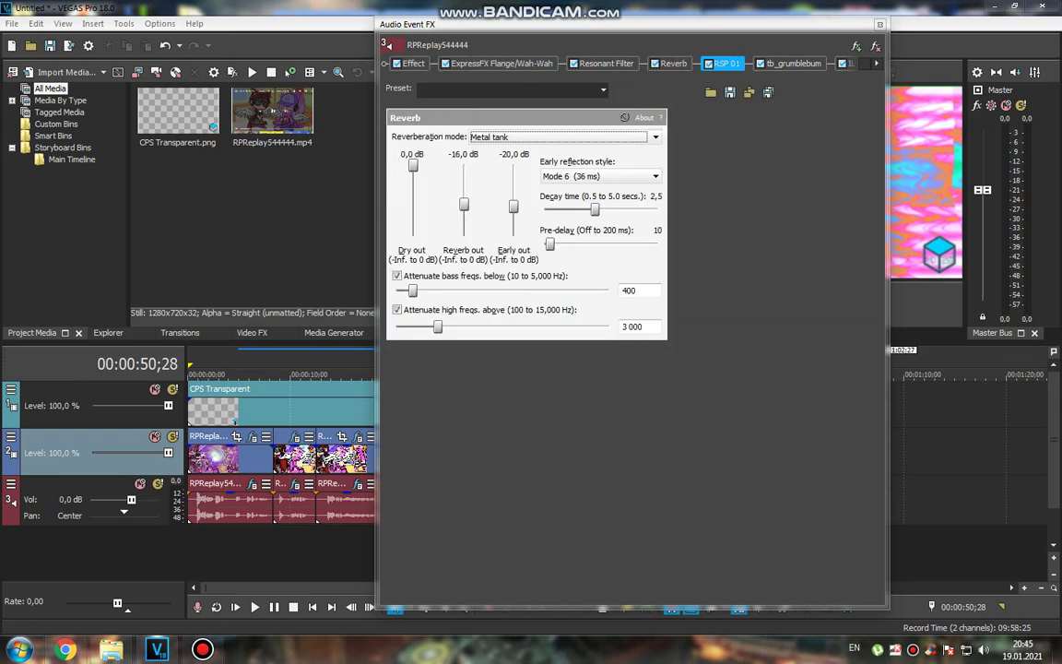
- Examine the ninth clip's RSP 01, tb_grumblebum and IL Vocodex settings, and close the audio effects
key("Right")
key("Left")
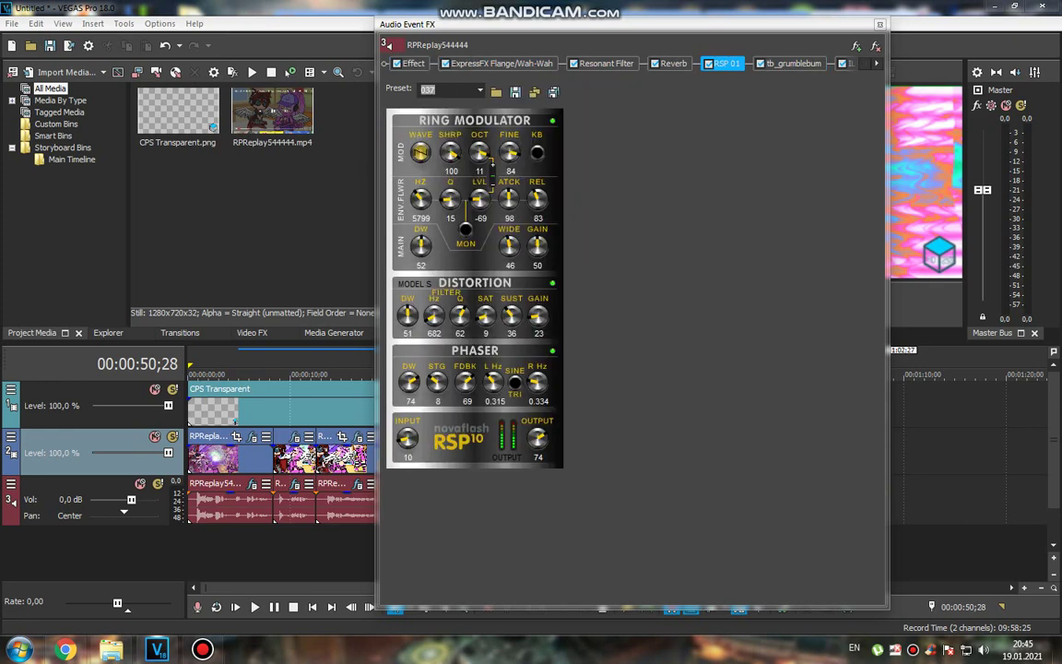
key("Right")
key("Right")
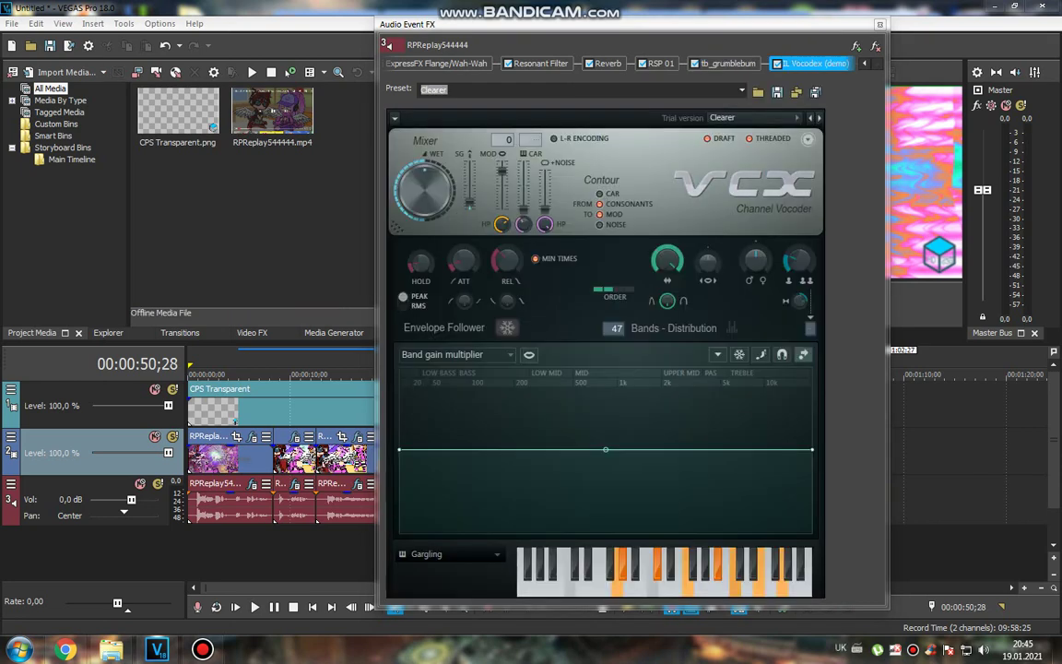
key("Escape")
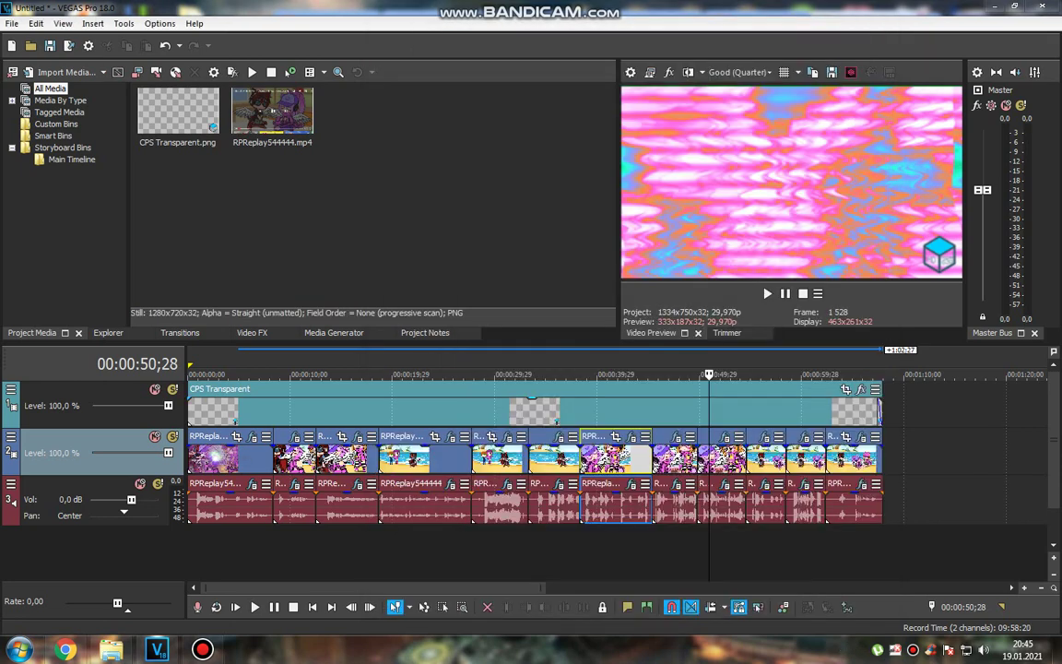
- Play the timeline into the tenth clip and examine its Gradient Map video effect and IL Vocodex audio effect
key("space")
key("space")
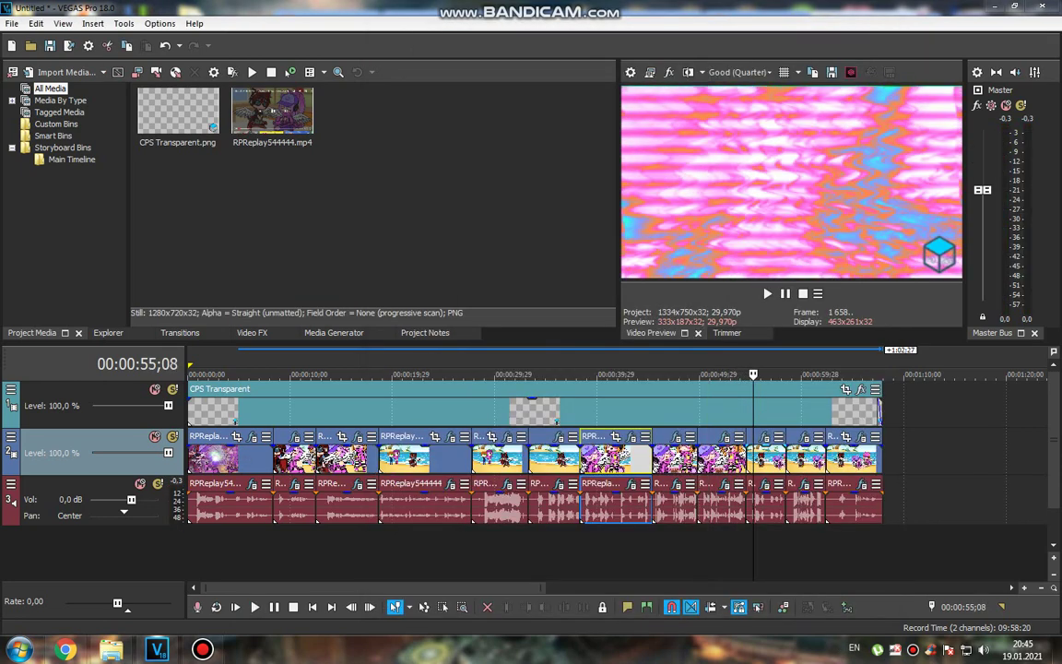
left_click(632, 436)
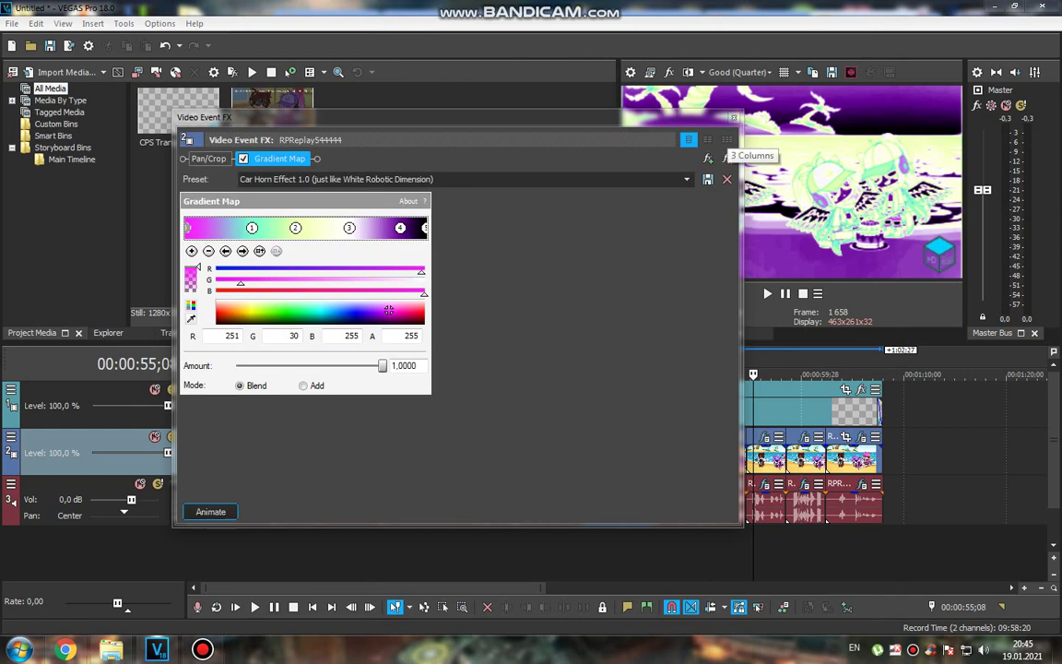
key("Escape")
left_click(764, 484)
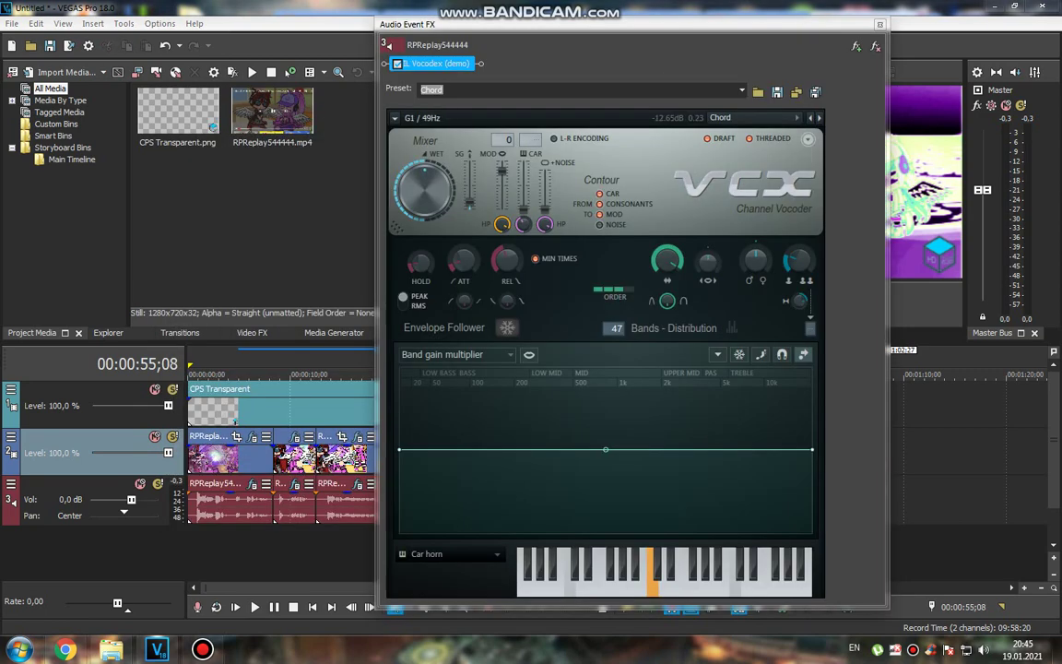
key("Escape")
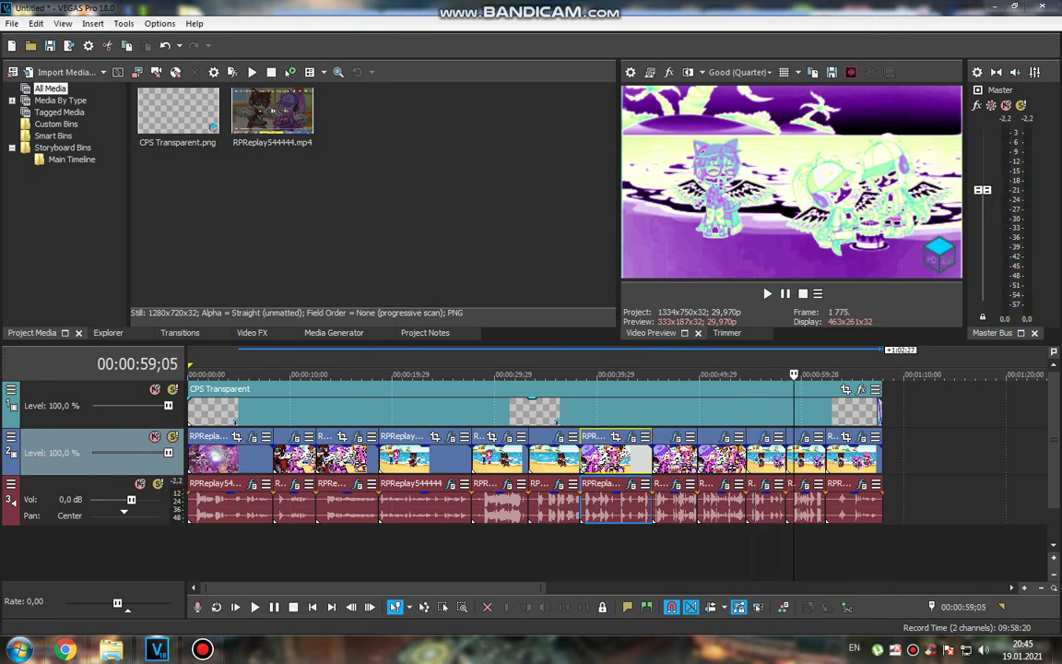
- Examine the eleventh clip's video effects from TV Simulator and NewBlue Old TV through Sharpen, Bleach Bypass, Ghost and Light Rays
left_click(629, 436)
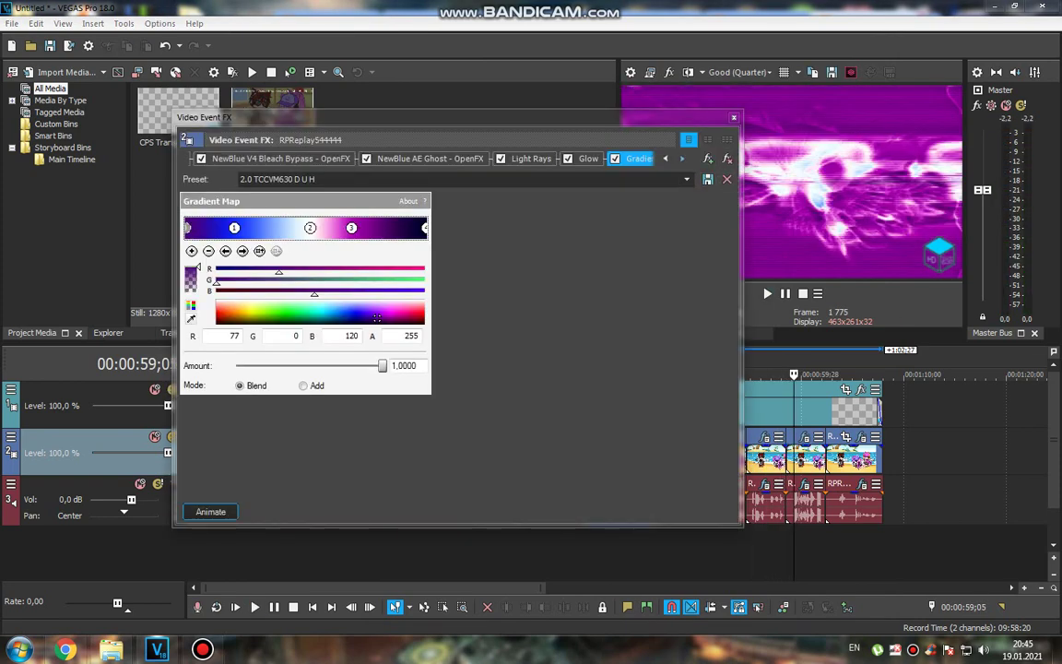
key("Right")
key("Right")
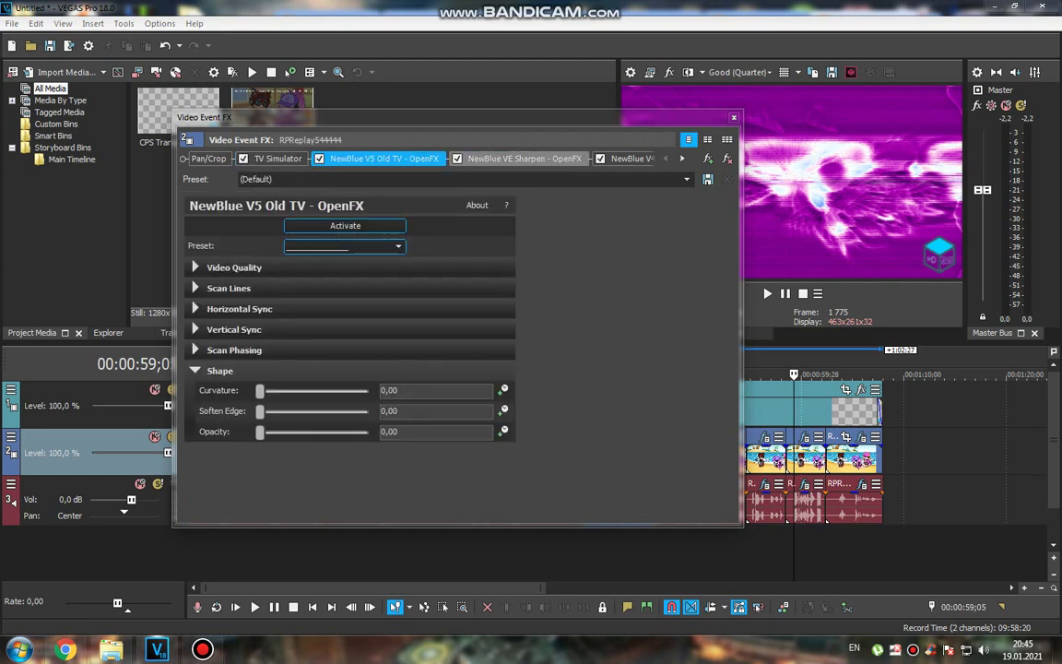
key("Right")
key("Right")
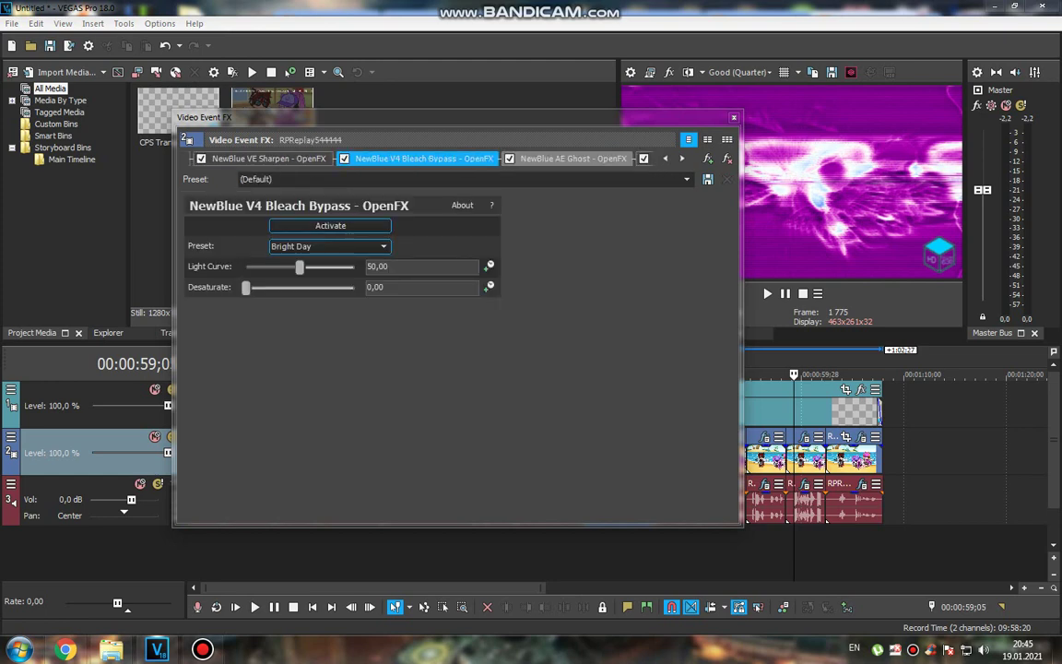
key("Right")
key("Right")
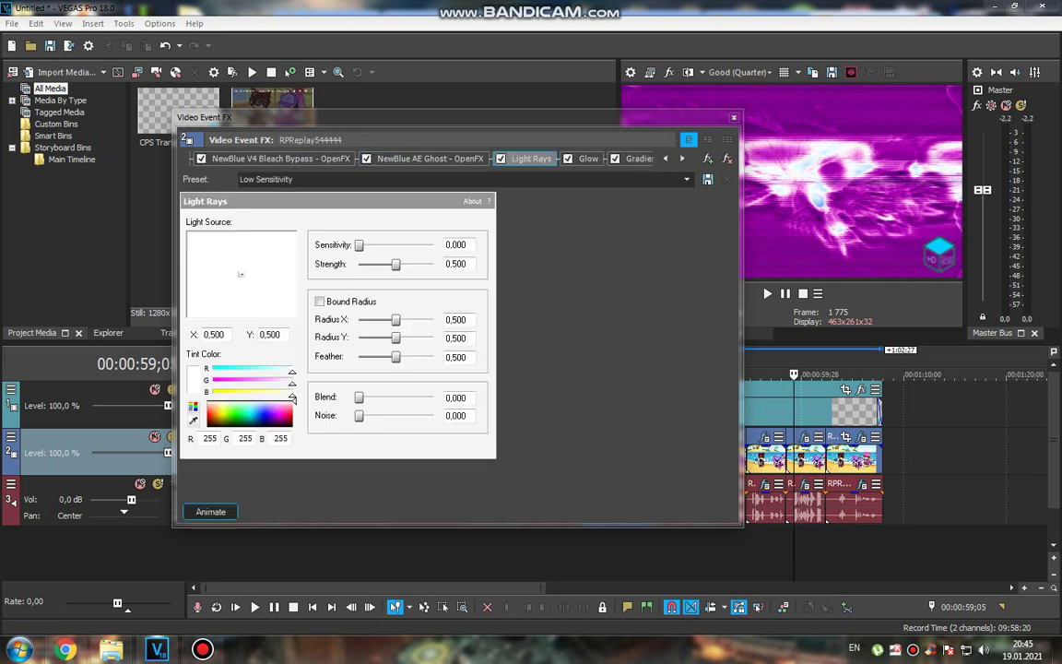
- Examine the eleventh clip's Glow and Gradient Map, including the gradient's last colour stop, and close the video effects
key("Right")
key("Right")
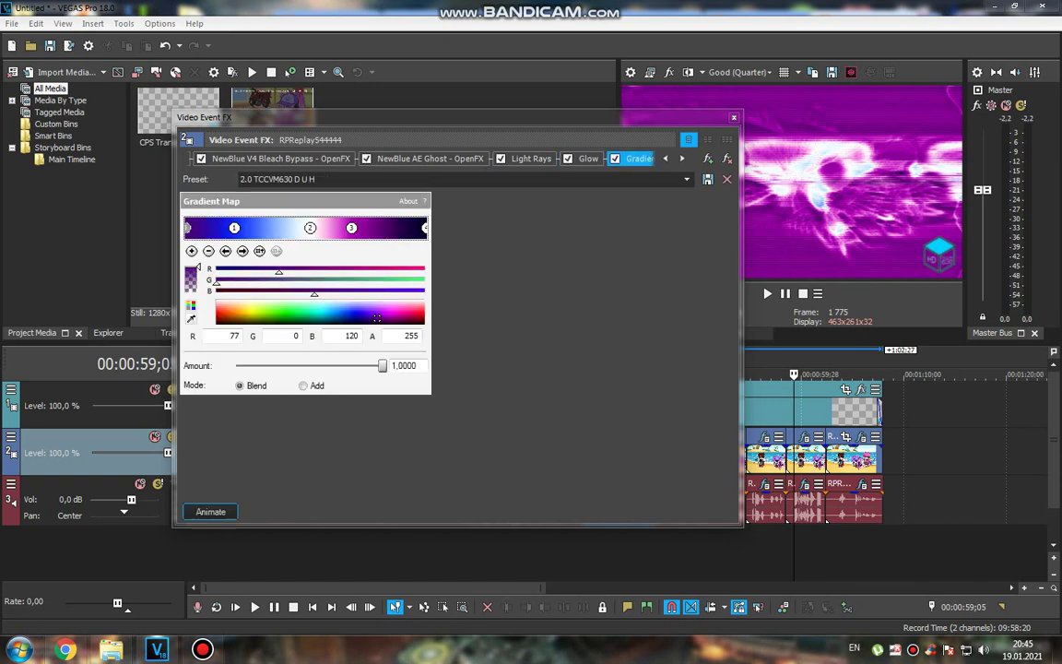
left_click_drag(376, 318, 354, 320)
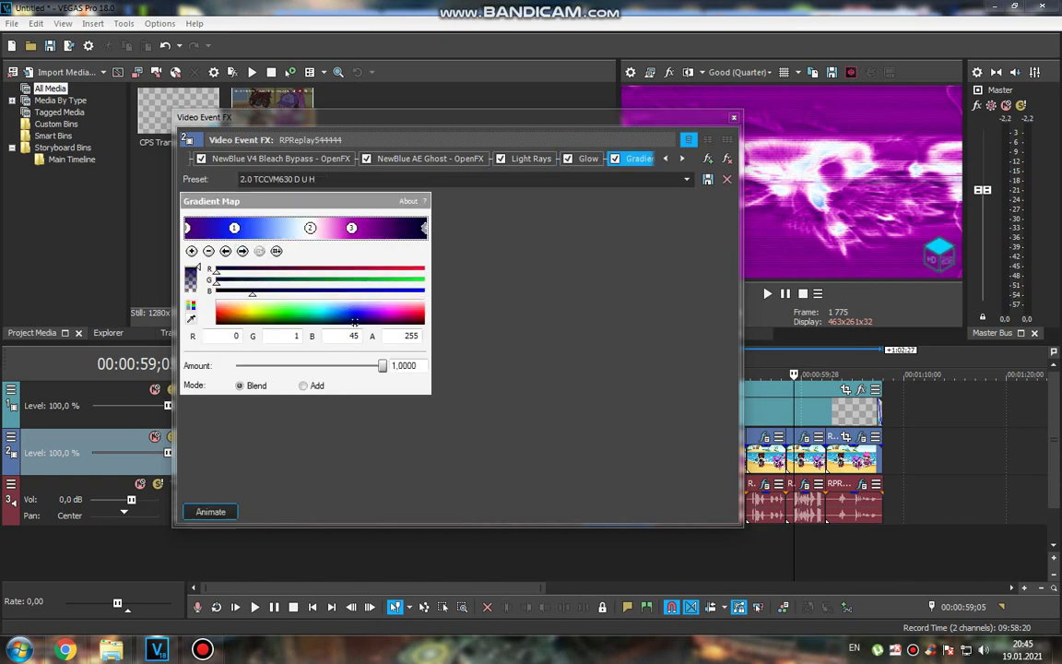
left_click(734, 117)
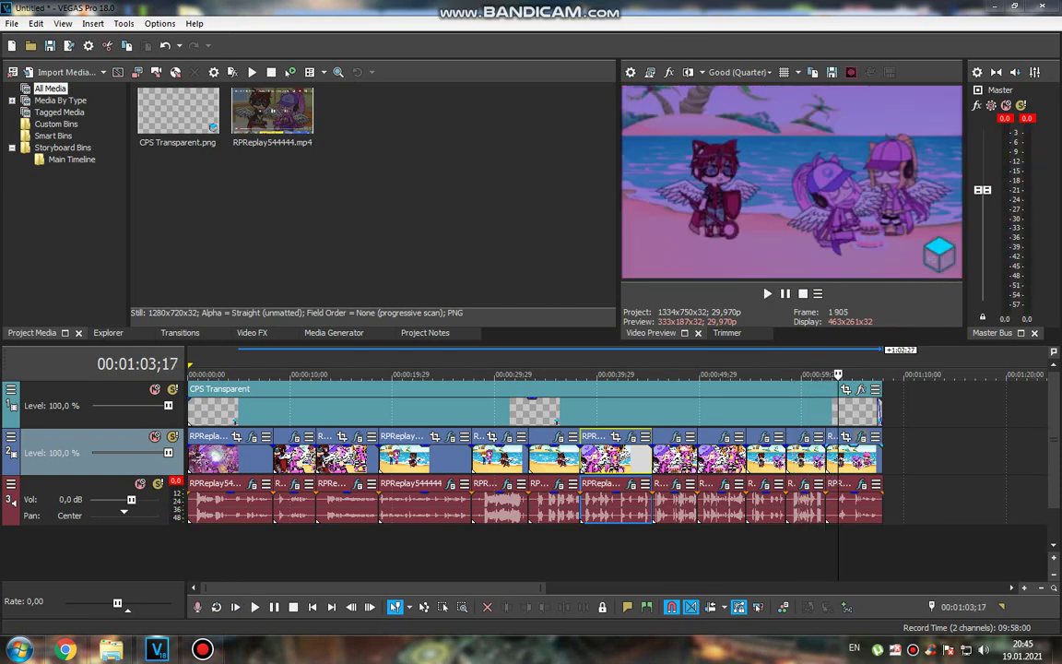
- Examine the twelfth clip's video effects and its IL Vocodex audio settings, and close the effect windows
left_click(616, 435)
left_click_drag(425, 323, 364, 306)
left_click(734, 118)
left_click(635, 483)
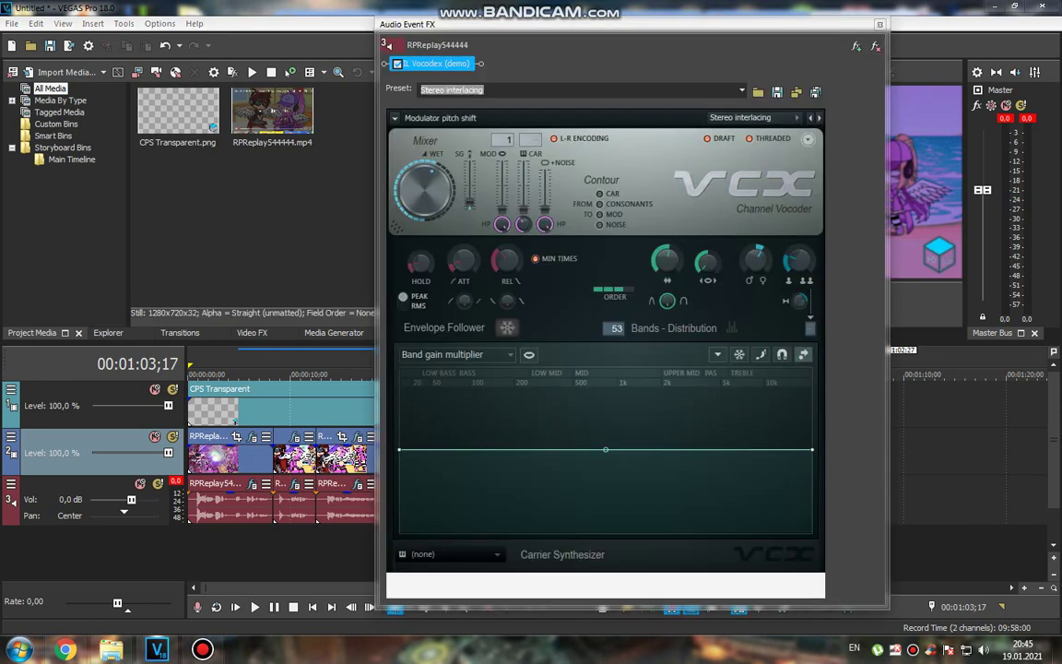
left_click(879, 24)
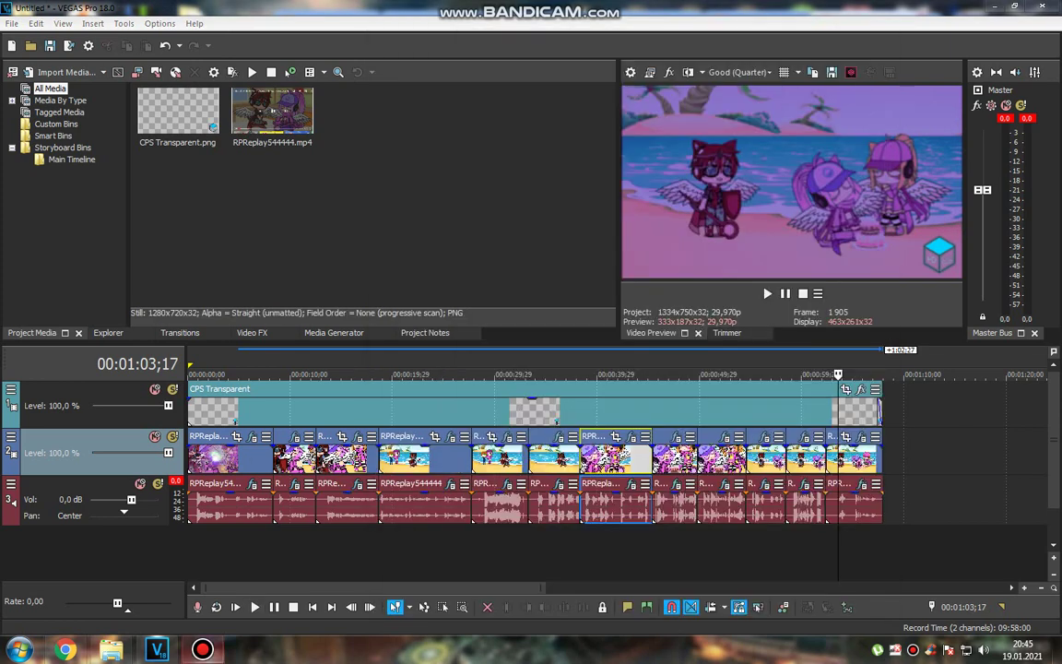